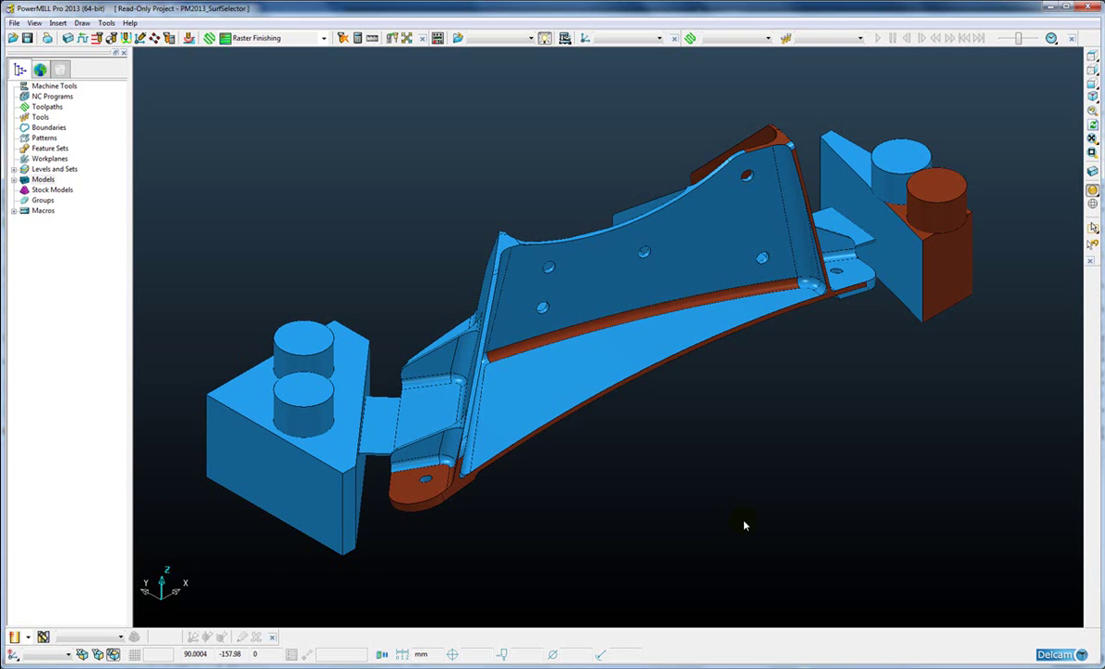
# Open Select Undercut Components from the model's Selection Tools menu and move the dialog aside
pyautogui.rightClick(583, 276)
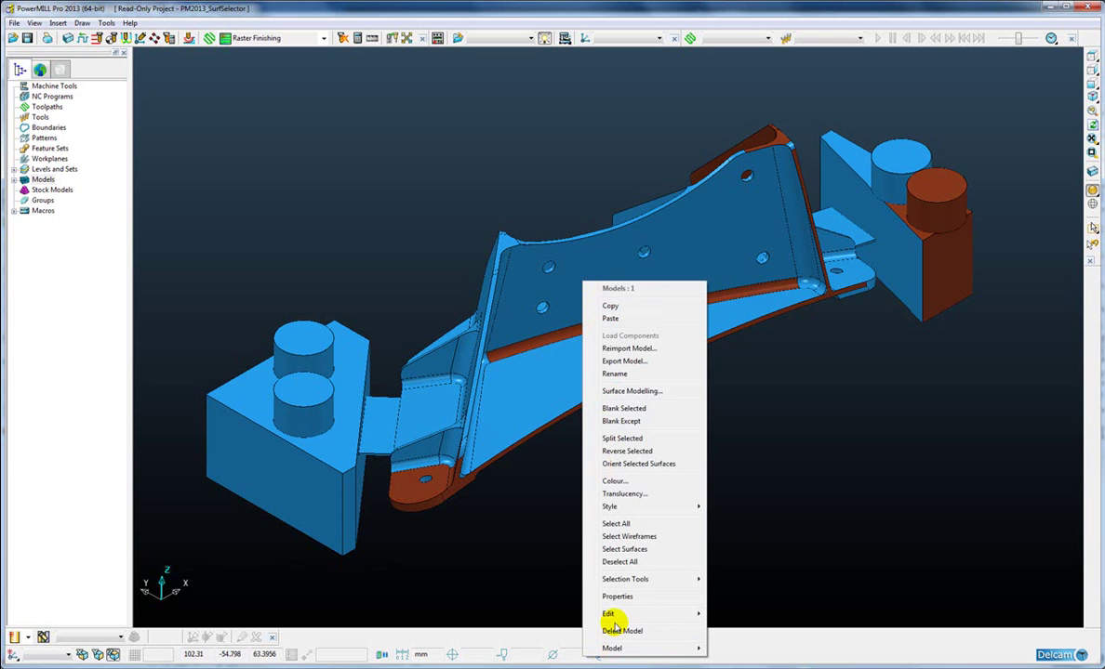
pyautogui.moveTo(641, 579)
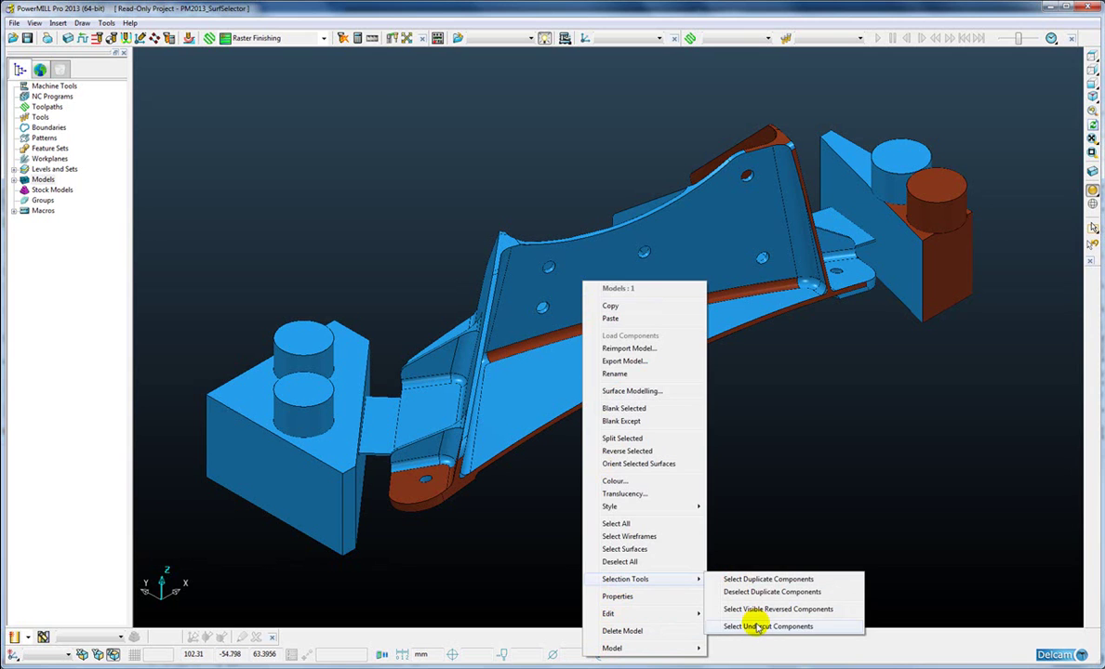
pyautogui.click(755, 626)
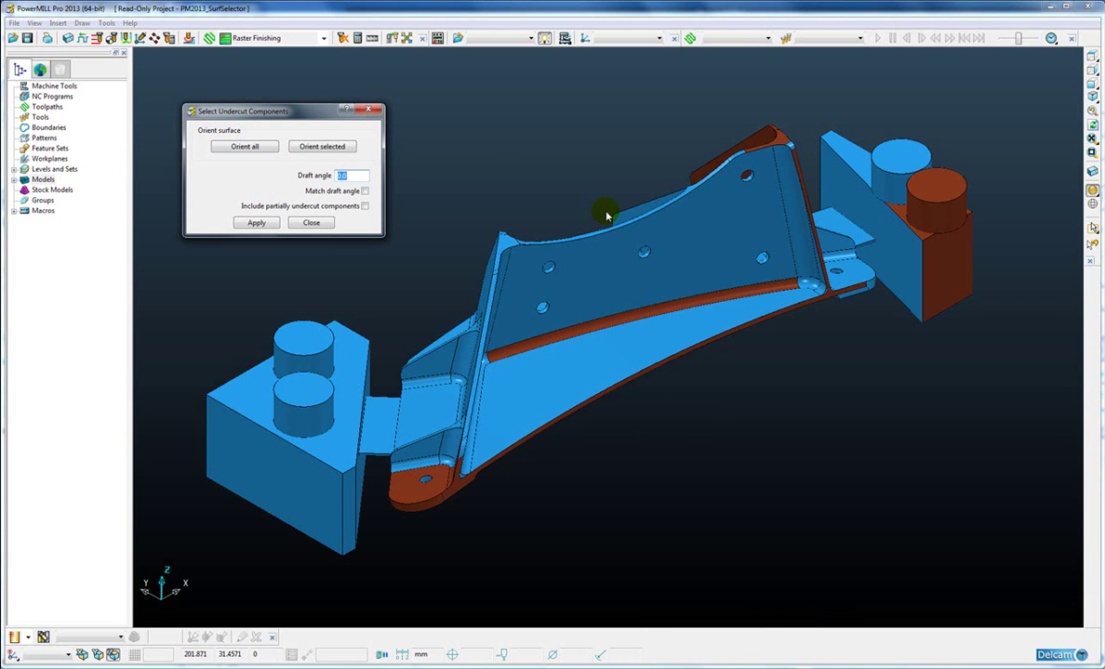
pyautogui.moveTo(316, 111); pyautogui.dragTo(324, 118)
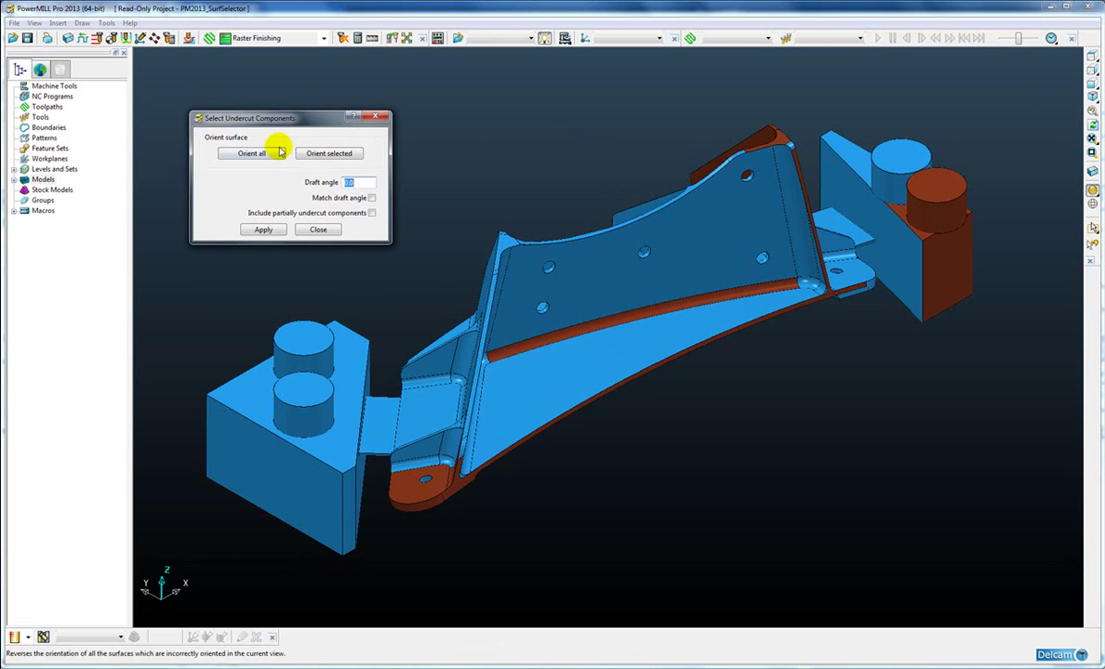
pyautogui.moveTo(296, 123); pyautogui.dragTo(313, 116)
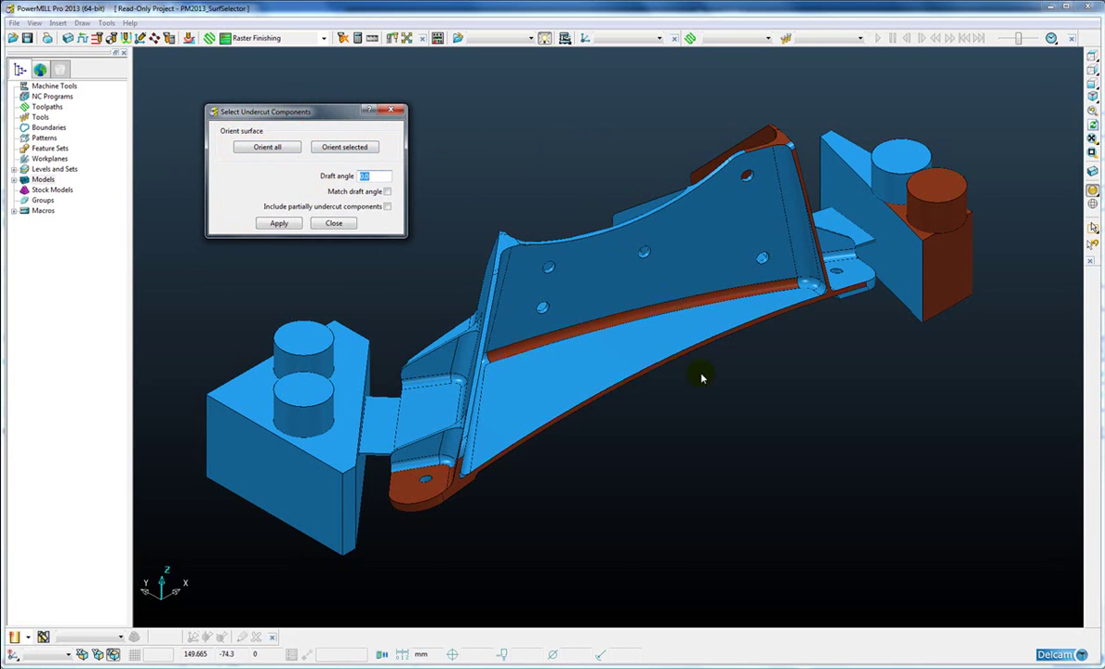
pyautogui.moveTo(703, 375)
pyautogui.mouseDown(button='middle')
pyautogui.moveTo(716, 383)
pyautogui.moveTo(702, 372)
pyautogui.mouseUp(button='middle')
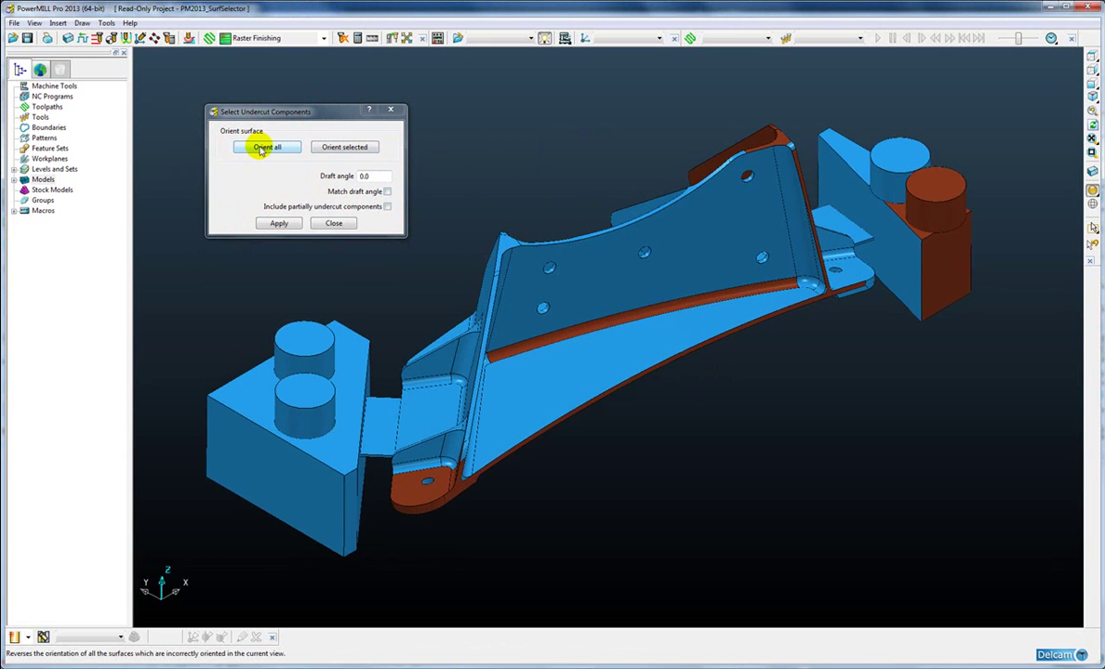
# Orient all model surfaces the same way, then clear the surface selection
pyautogui.click(261, 150)
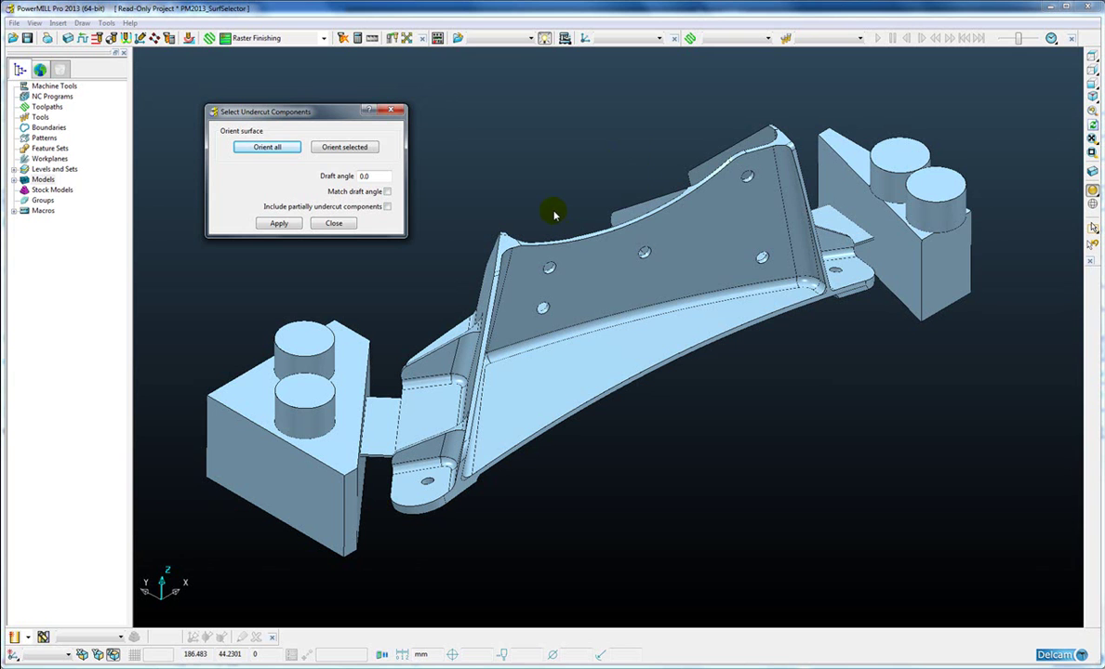
pyautogui.click(365, 175)
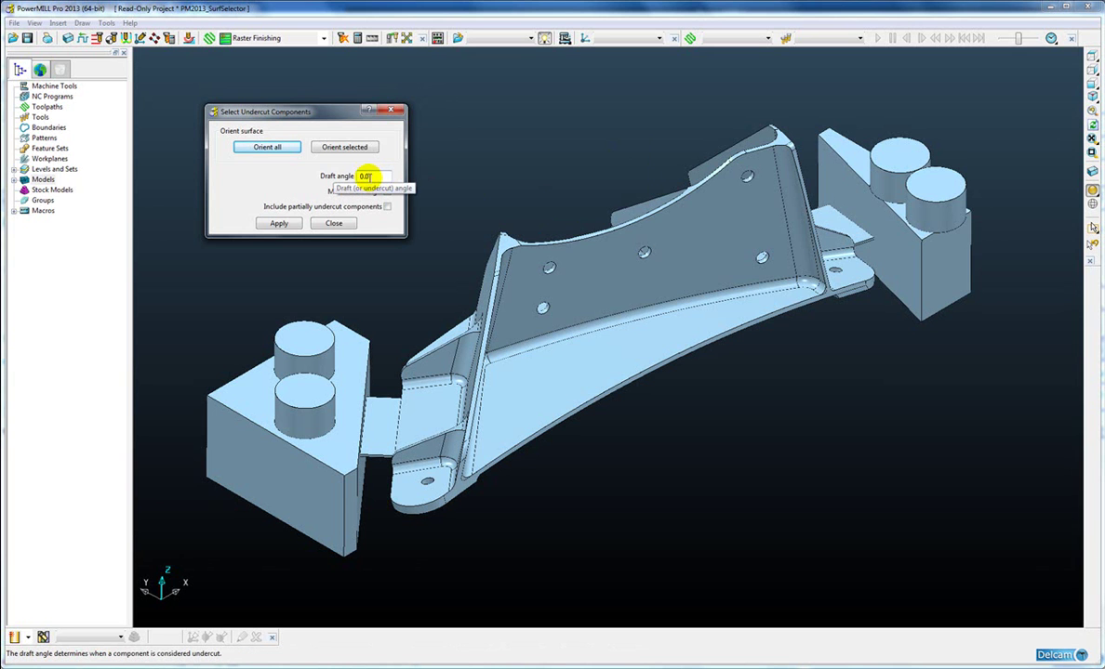
pyautogui.click(595, 172)
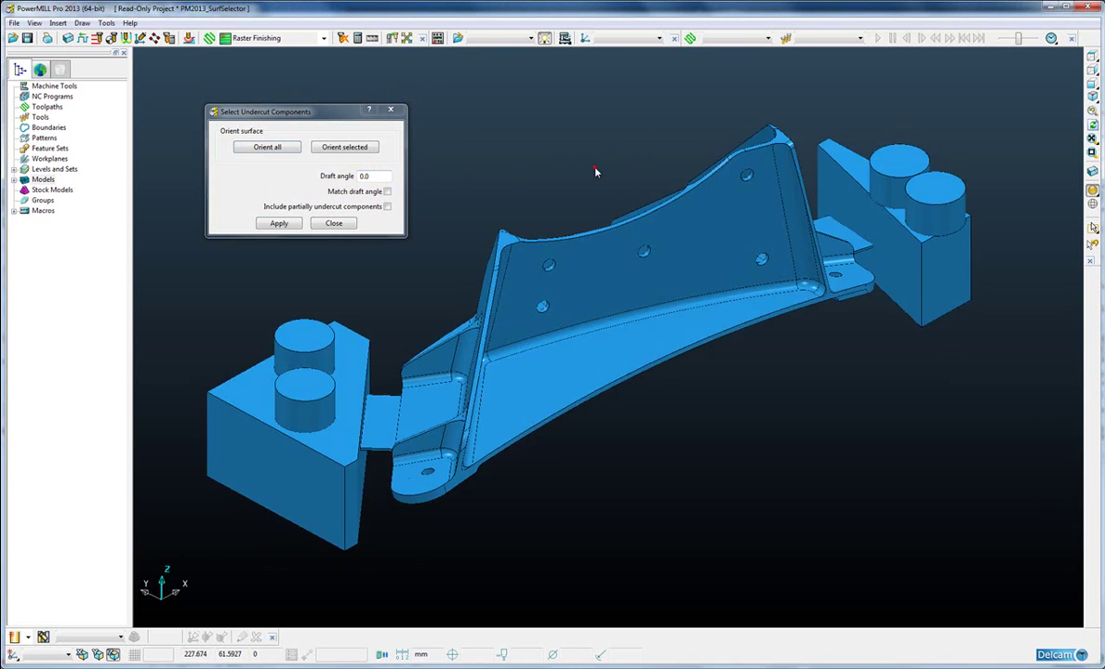
# Apply the undercut selection at 0.0 draft angle and orbit to inspect the selected surfaces
pyautogui.click(279, 224)
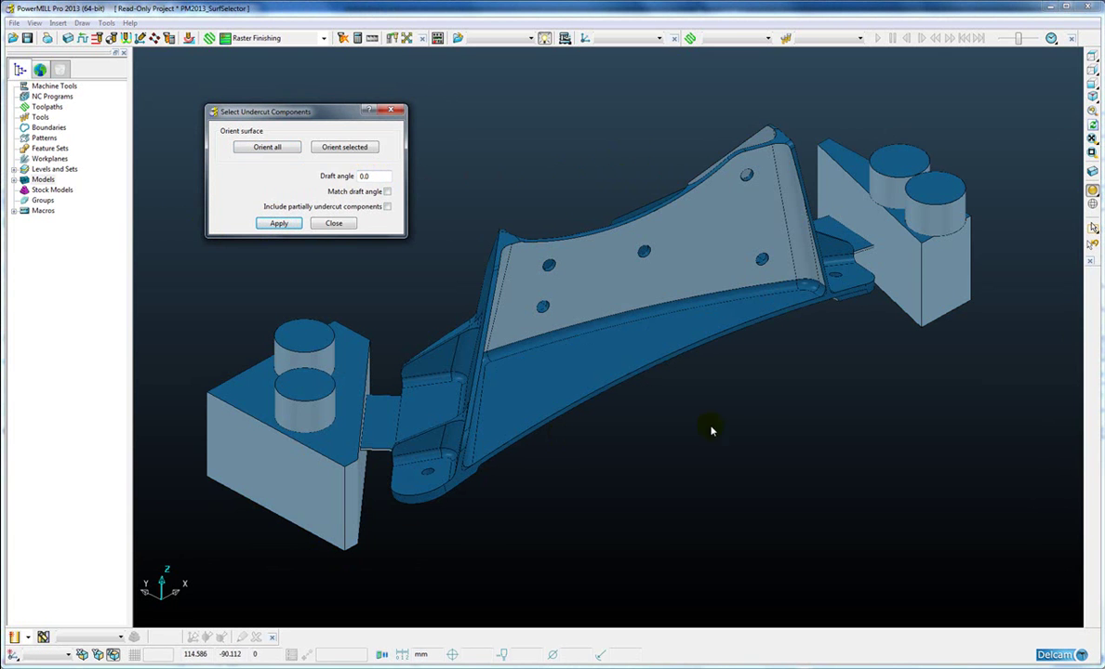
pyautogui.moveTo(760, 382)
pyautogui.mouseDown(button='middle')
pyautogui.moveTo(760, 394)
pyautogui.moveTo(725, 404)
pyautogui.mouseUp(button='middle')
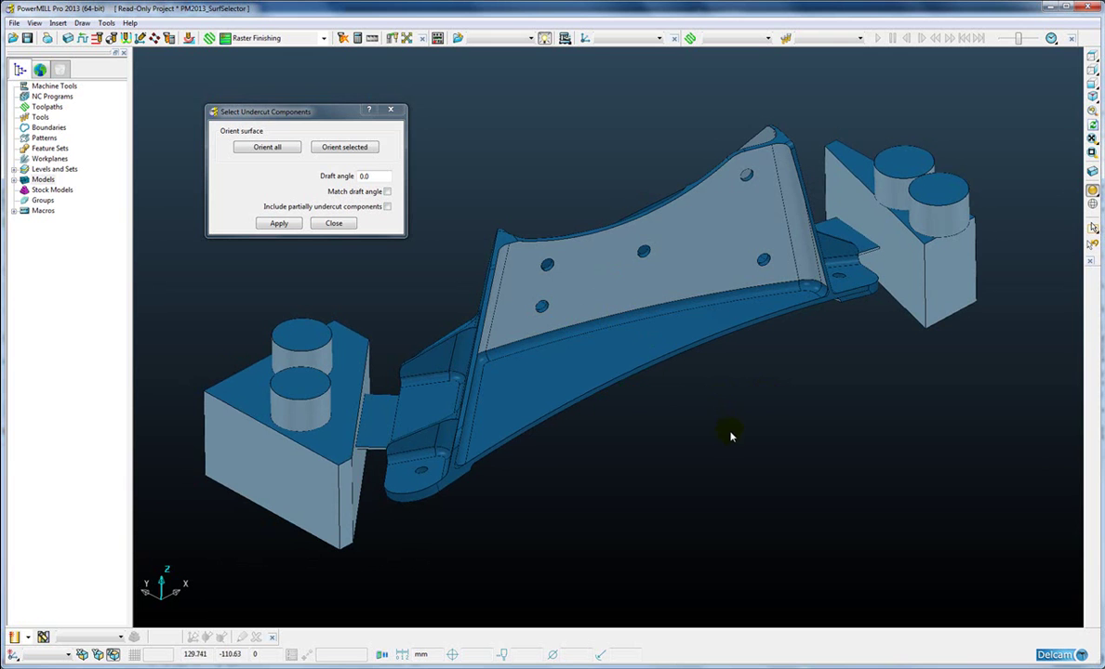
pyautogui.moveTo(710, 460); pyautogui.dragTo(713, 450, button='middle')
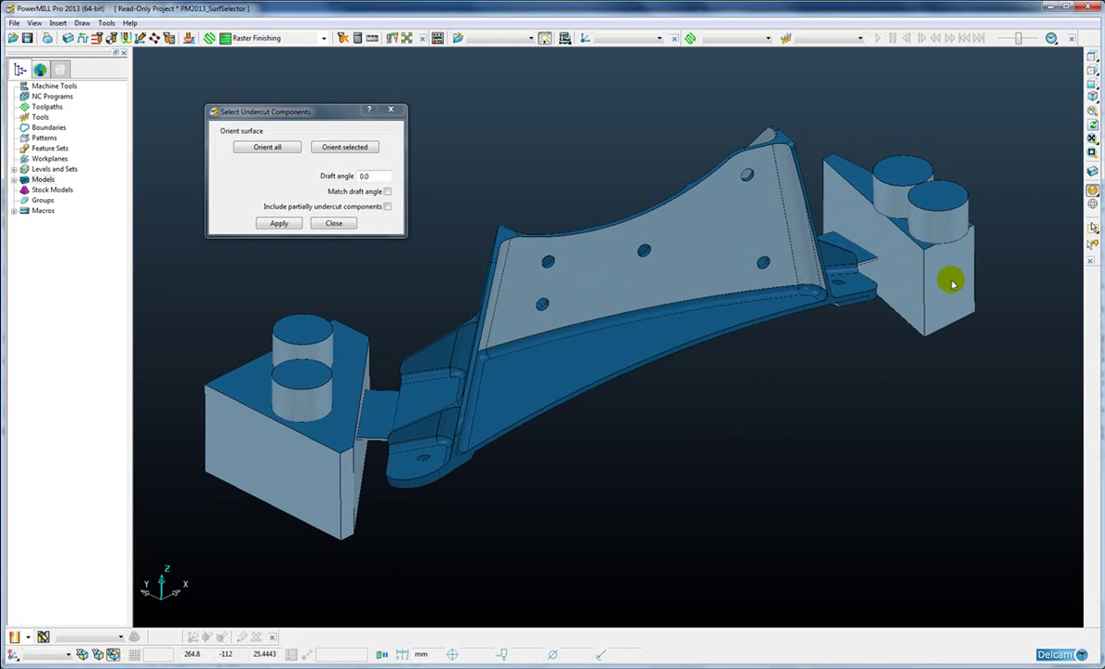
pyautogui.moveTo(827, 392); pyautogui.dragTo(816, 389, button='middle')
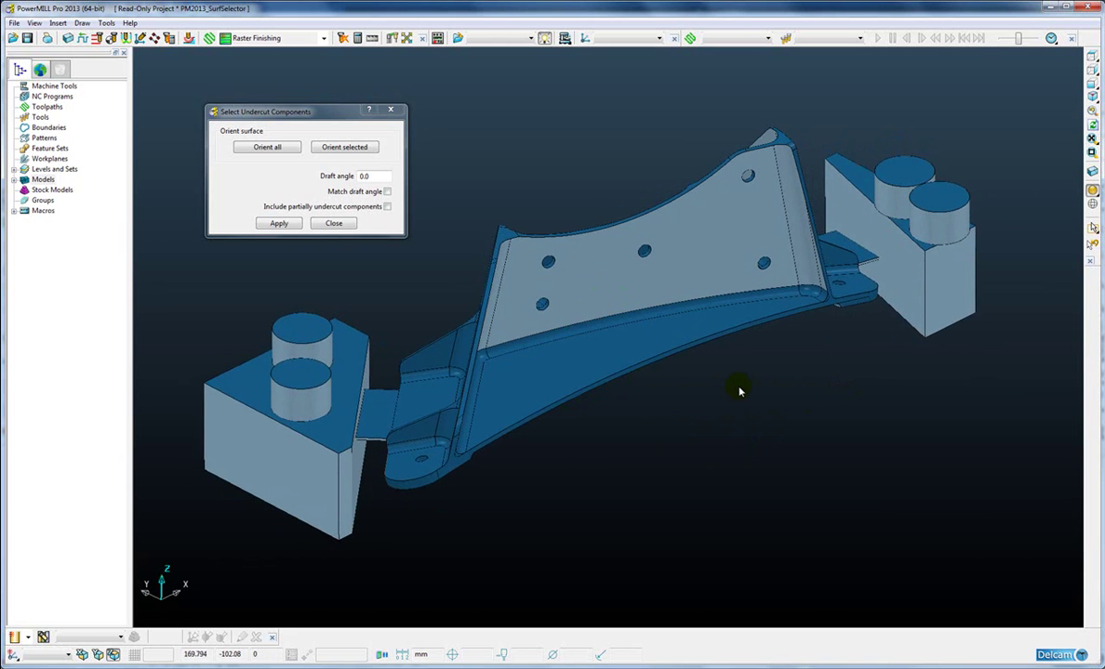
# Orbit to the part's top faces, switch to the top view and pan the part down
pyautogui.moveTo(735, 387); pyautogui.dragTo(722, 389, button='middle')
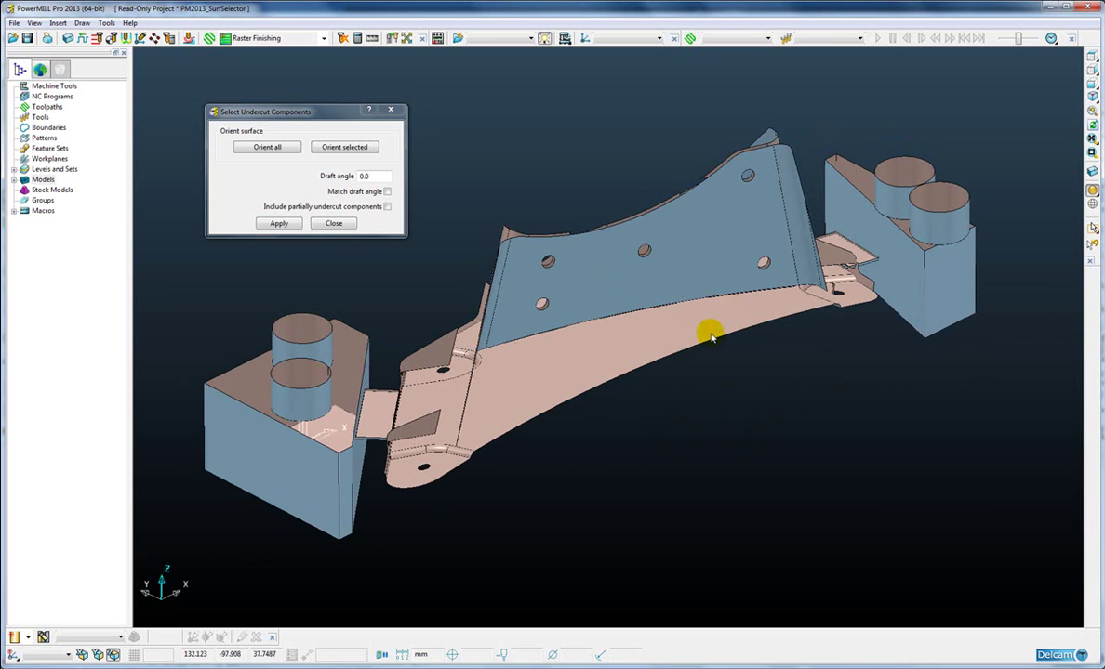
pyautogui.moveTo(655, 283); pyautogui.dragTo(655, 333, button='middle')
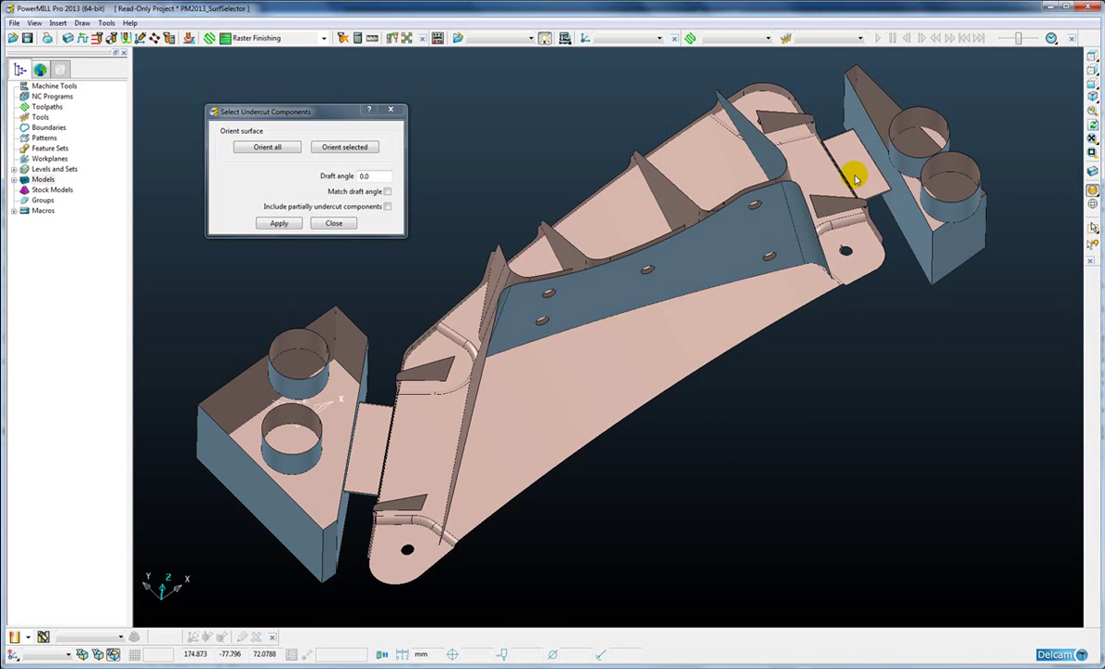
pyautogui.click(1092, 54)
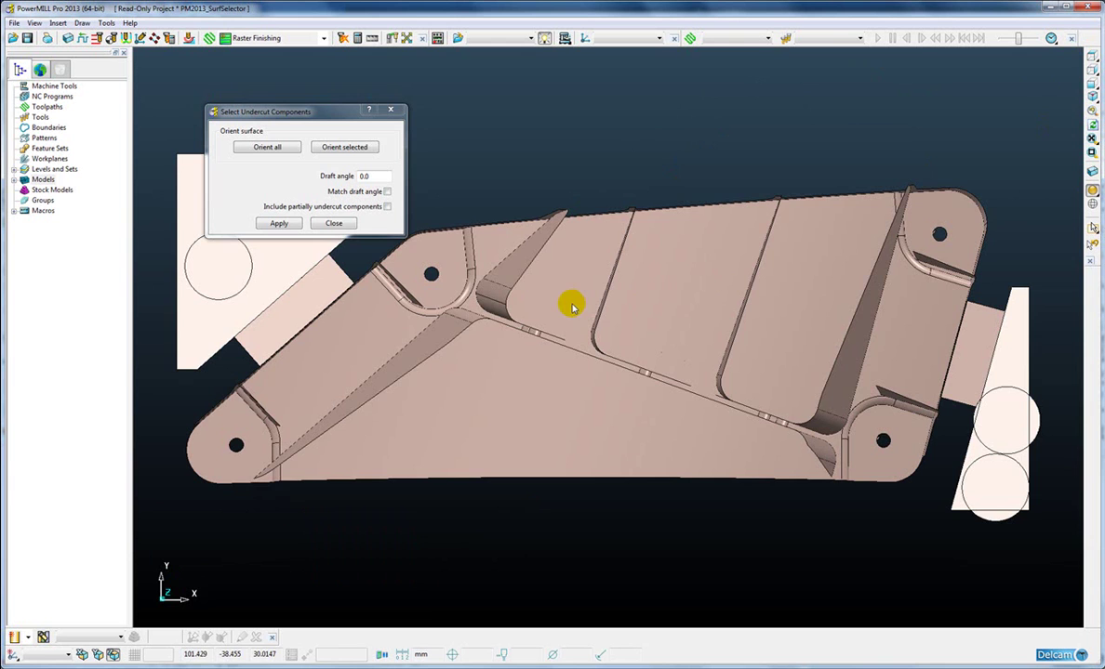
pyautogui.click(594, 139)
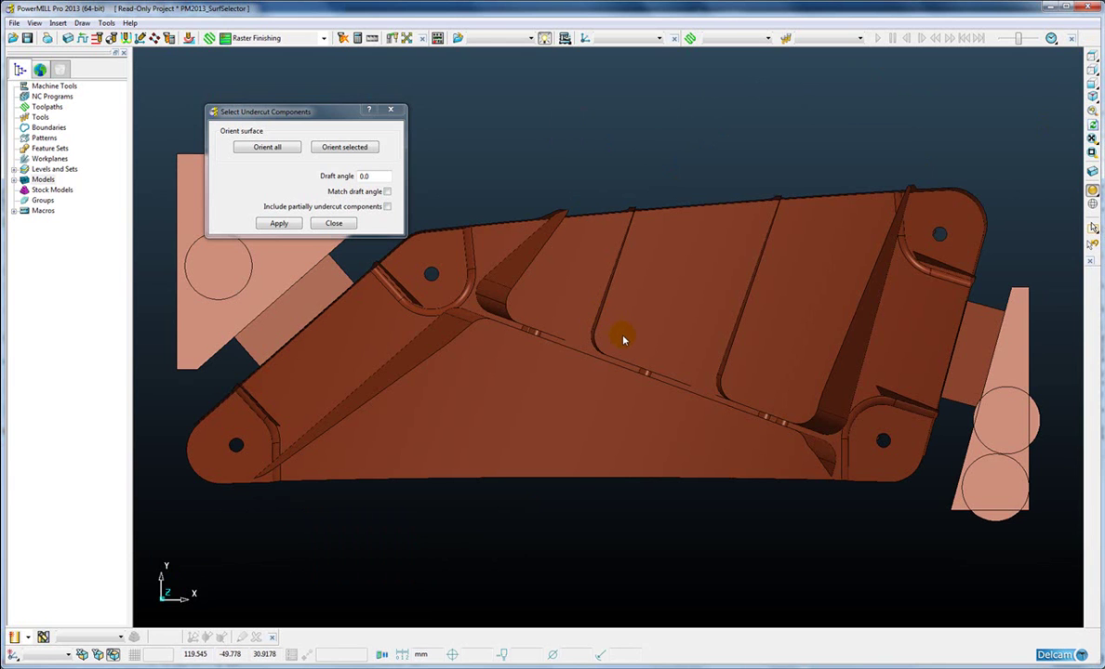
pyautogui.moveTo(628, 336)
pyautogui.keyDown('shift'); pyautogui.mouseDown(button='middle')
pyautogui.moveTo(643, 446)
pyautogui.moveTo(632, 368)
pyautogui.mouseUp(button='middle'); pyautogui.keyUp('shift')
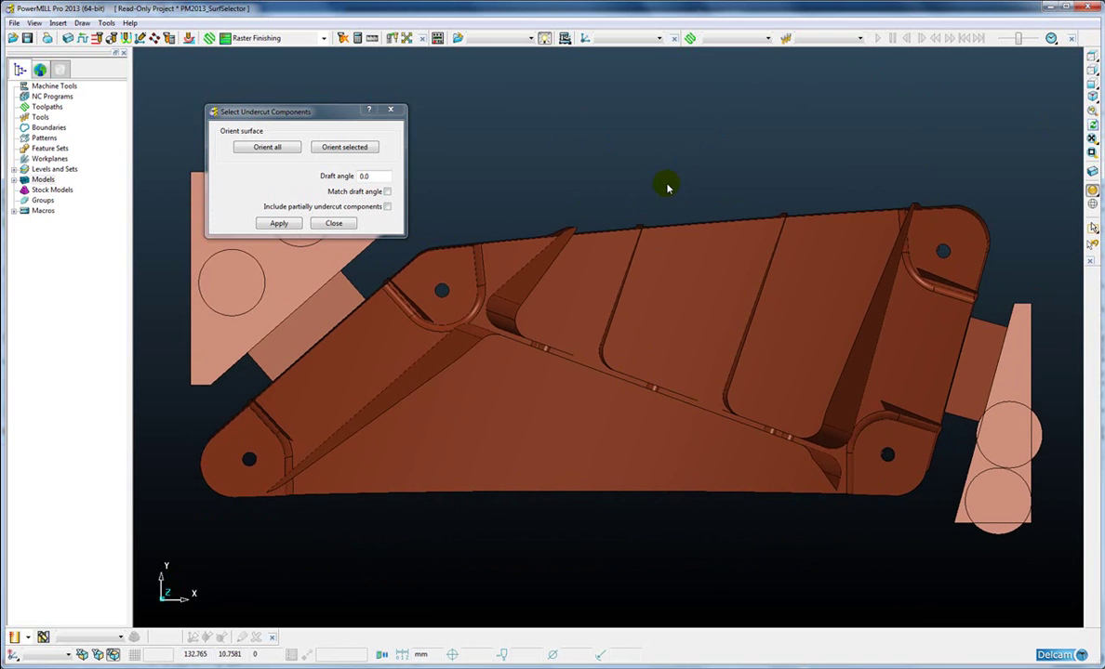
# Return to the ISO view, clear the selection, include partially undercut components and zoom toward the corner
pyautogui.hotkey('ctrl', '1')
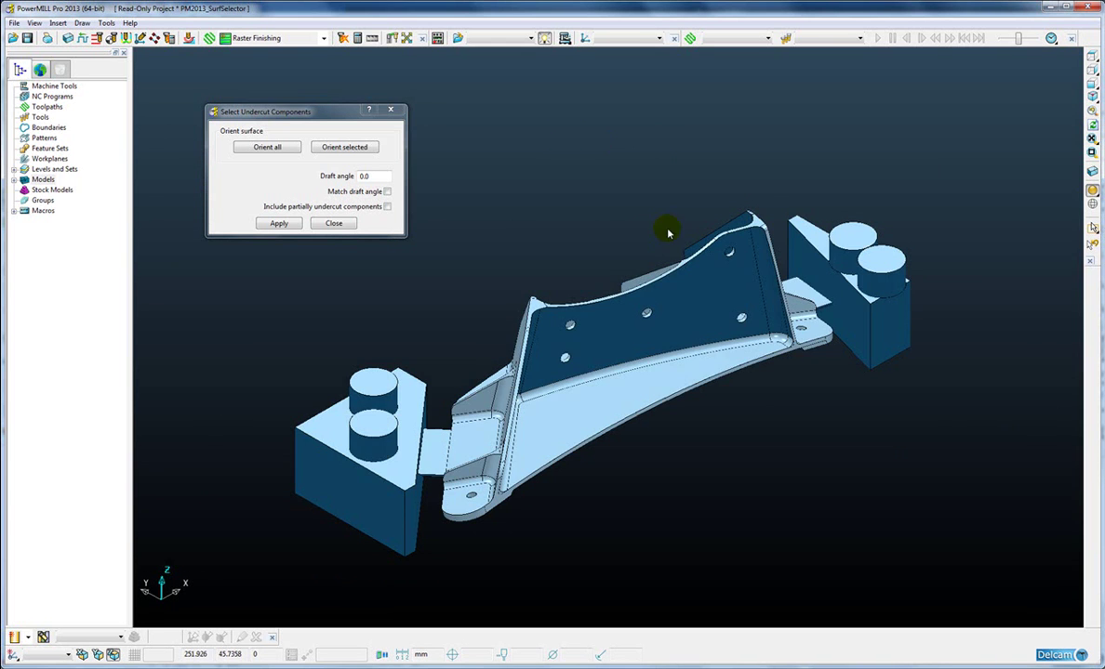
pyautogui.click(618, 351)
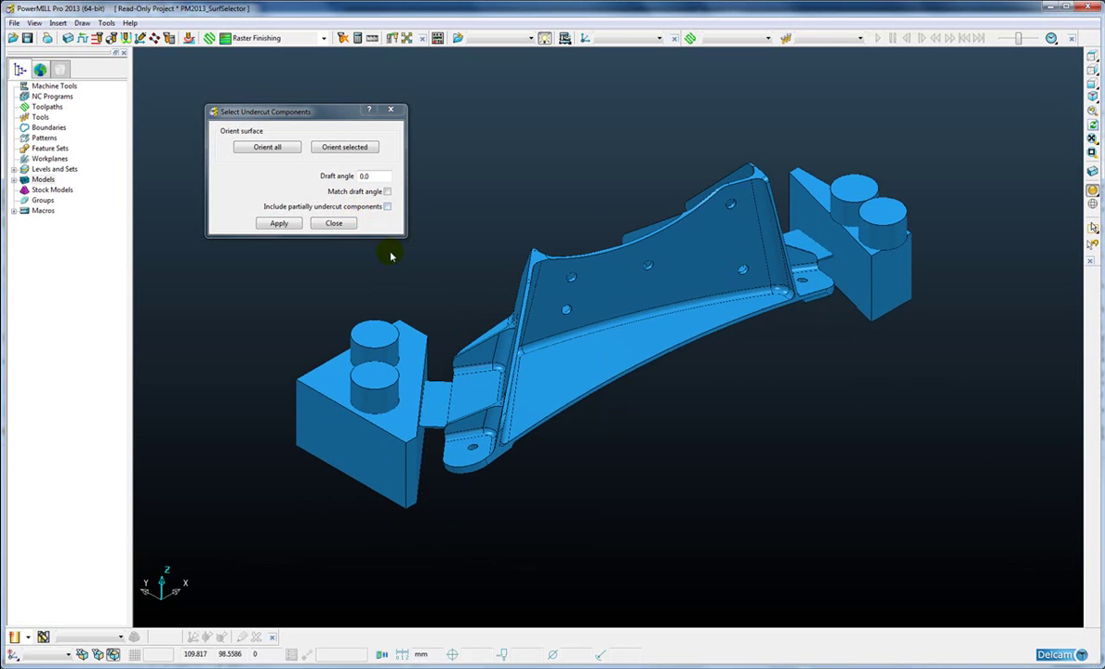
pyautogui.click(386, 206)
pyautogui.moveTo(535, 387)
pyautogui.mouseDown(button='middle')
pyautogui.moveTo(595, 279)
pyautogui.moveTo(594, 291)
pyautogui.moveTo(609, 212)
pyautogui.moveTo(621, 337)
pyautogui.mouseUp(button='middle')
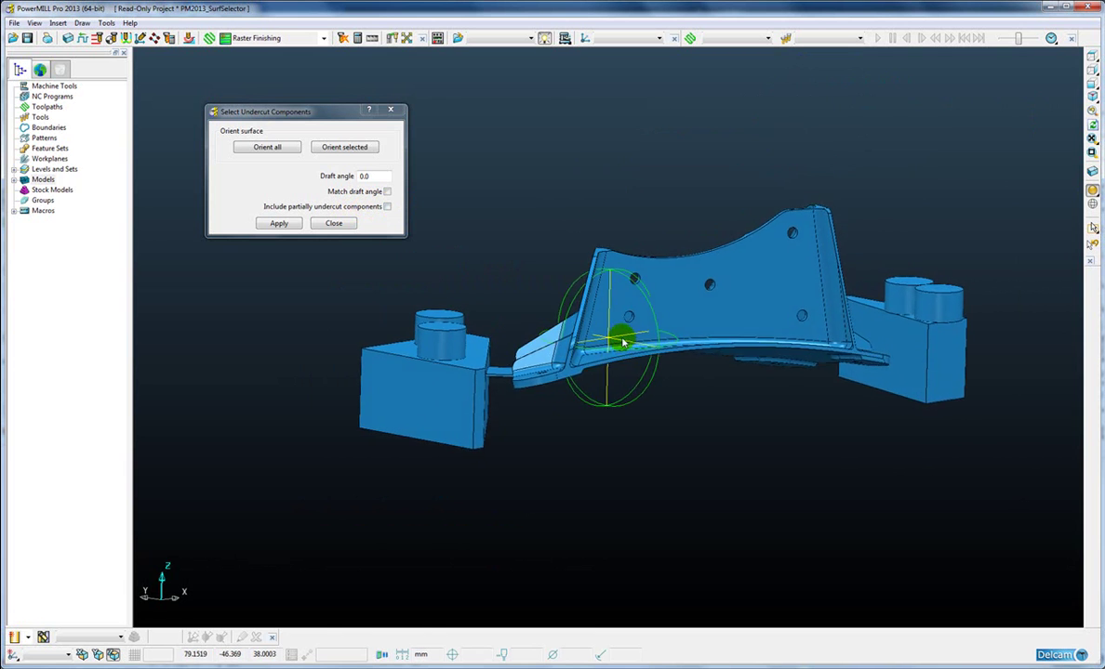
pyautogui.scroll(2, 595, 365)
pyautogui.scroll(2, 599, 369)
pyautogui.scroll(2, 614, 381)
pyautogui.moveTo(613, 379); pyautogui.dragTo(624, 365, button='middle')
pyautogui.scroll(2, 584, 303)
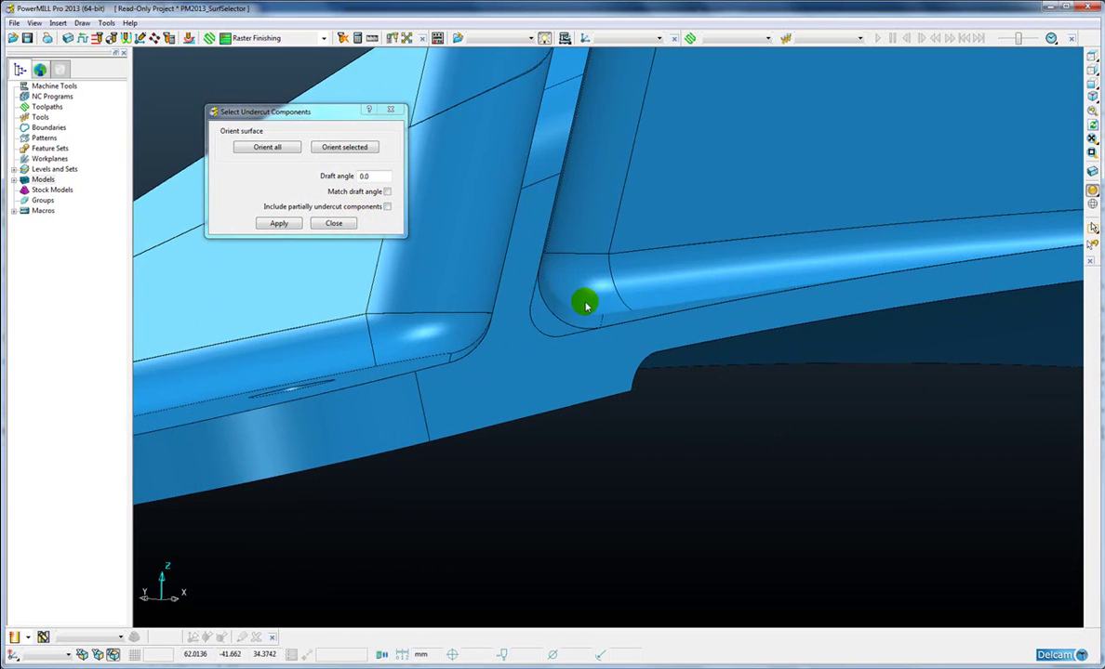
# Select the corner fillet where the tall wall meets the base
pyautogui.click(602, 301)
pyautogui.moveTo(603, 300); pyautogui.dragTo(604, 295, button='middle')
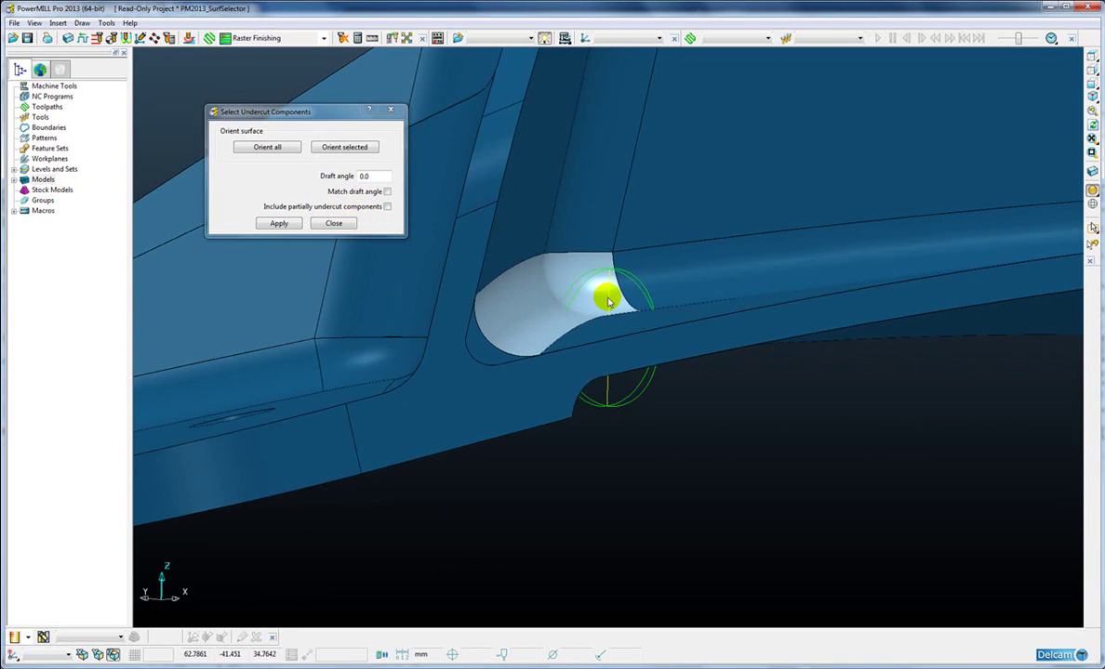
pyautogui.scroll(-2, 564, 178)
pyautogui.scroll(-2, 557, 187)
pyautogui.scroll(-1, 556, 203)
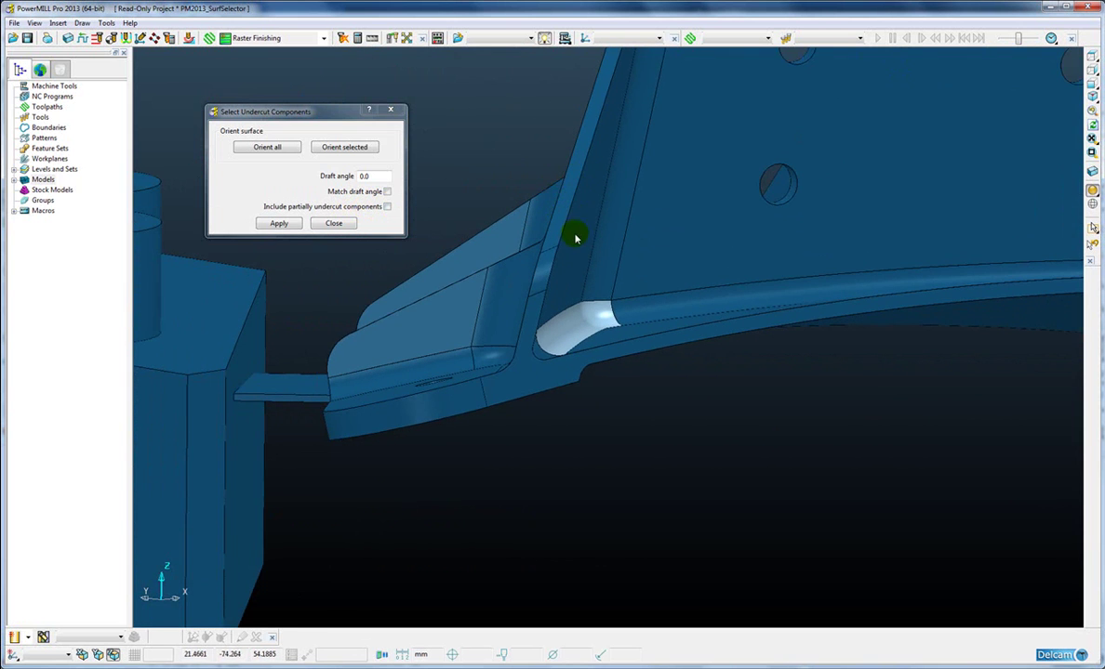
pyautogui.scroll(2, 734, 307)
pyautogui.scroll(2, 558, 330)
pyautogui.moveTo(534, 331); pyautogui.dragTo(563, 307, button='middle')
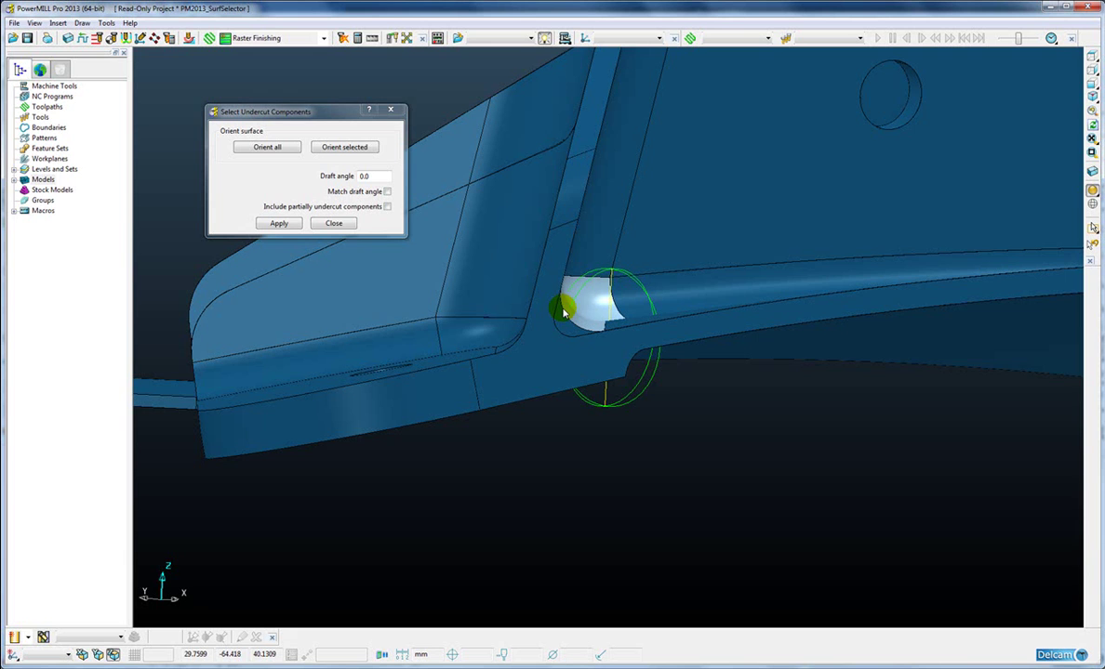
pyautogui.click(574, 306)
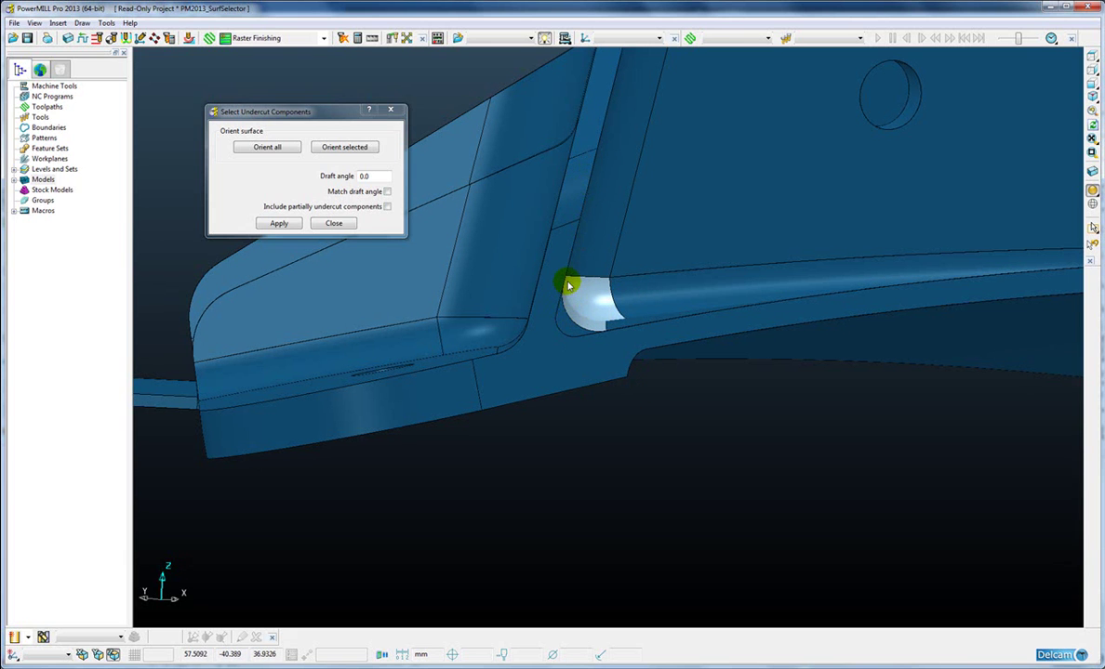
pyautogui.click(580, 280)
pyautogui.click(610, 306)
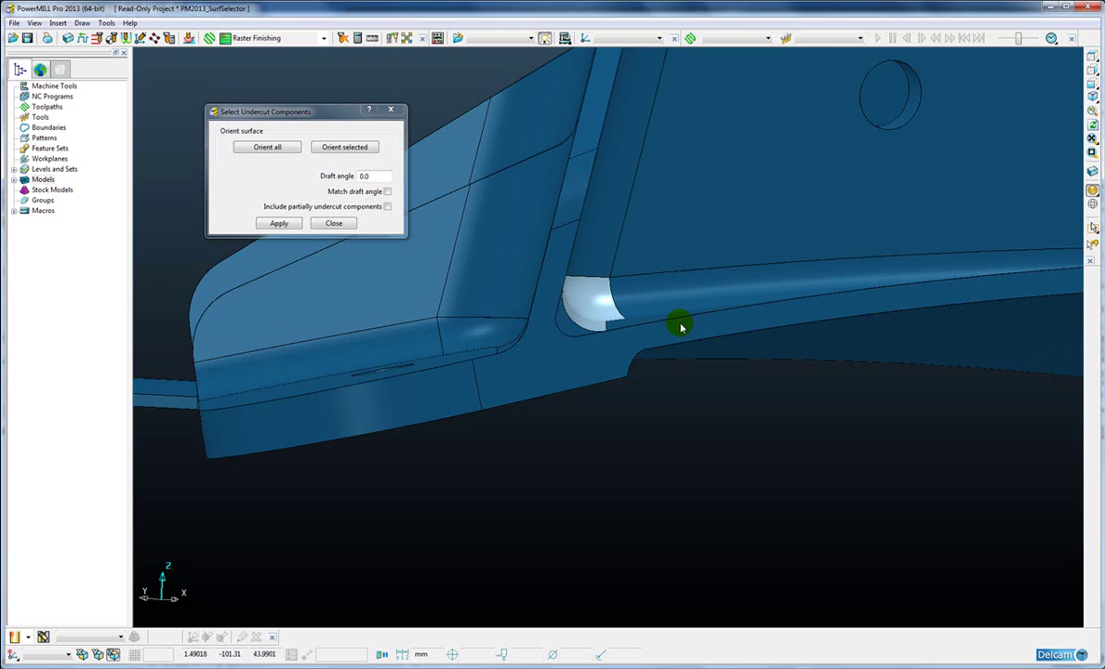
# Blank everything except the selected fillet and zoom in on its lower end from the top view
pyautogui.hotkey('ctrl', 'k')
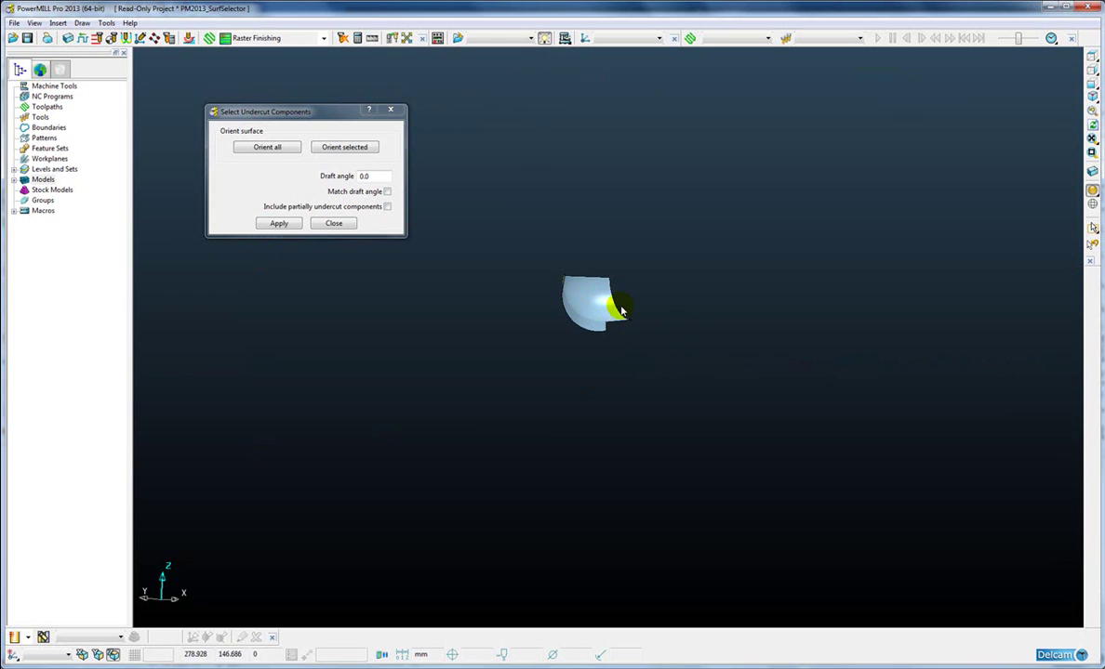
pyautogui.click(1092, 58)
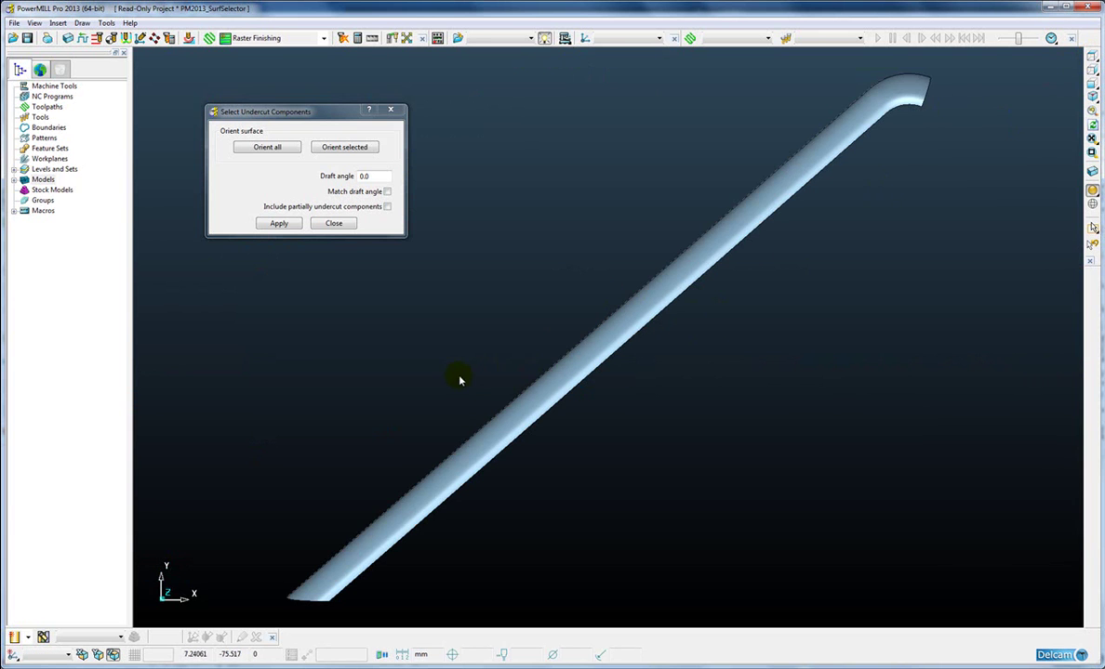
pyautogui.scroll(2, 584, 419)
pyautogui.scroll(2, 591, 352)
pyautogui.scroll(2, 507, 516)
pyautogui.scroll(1, 508, 516)
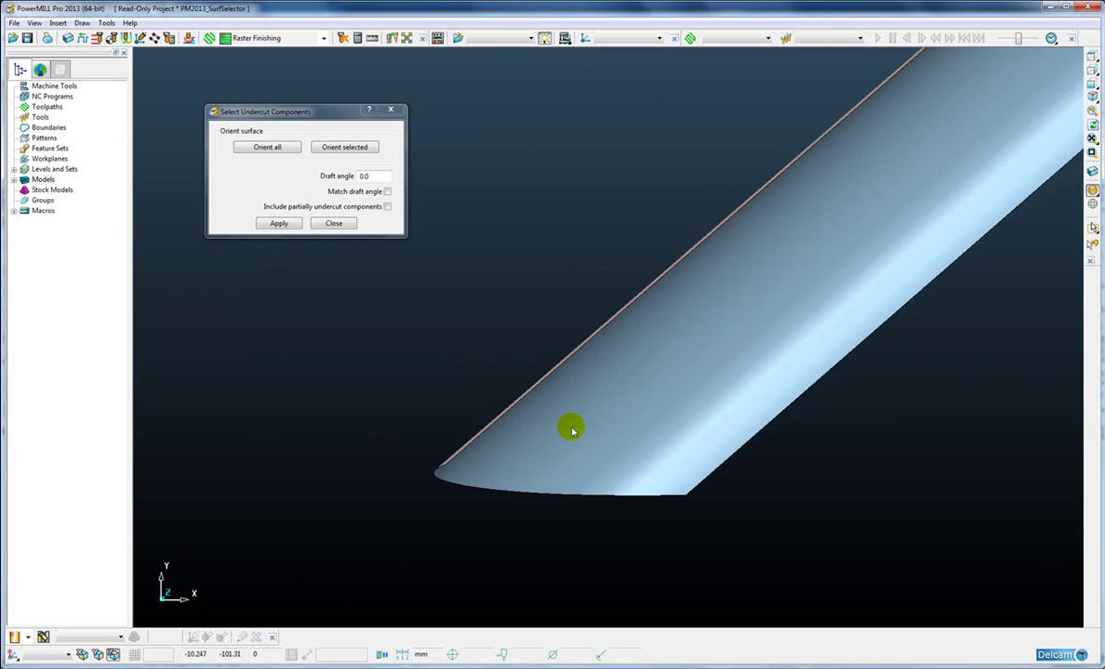
pyautogui.scroll(1, 390, 517)
pyautogui.scroll(1, 389, 517)
pyautogui.keyDown('shift'); pyautogui.moveTo(390, 517); pyautogui.dragTo(642, 404, button='middle'); pyautogui.keyUp('shift')
pyautogui.scroll(1, 624, 406)
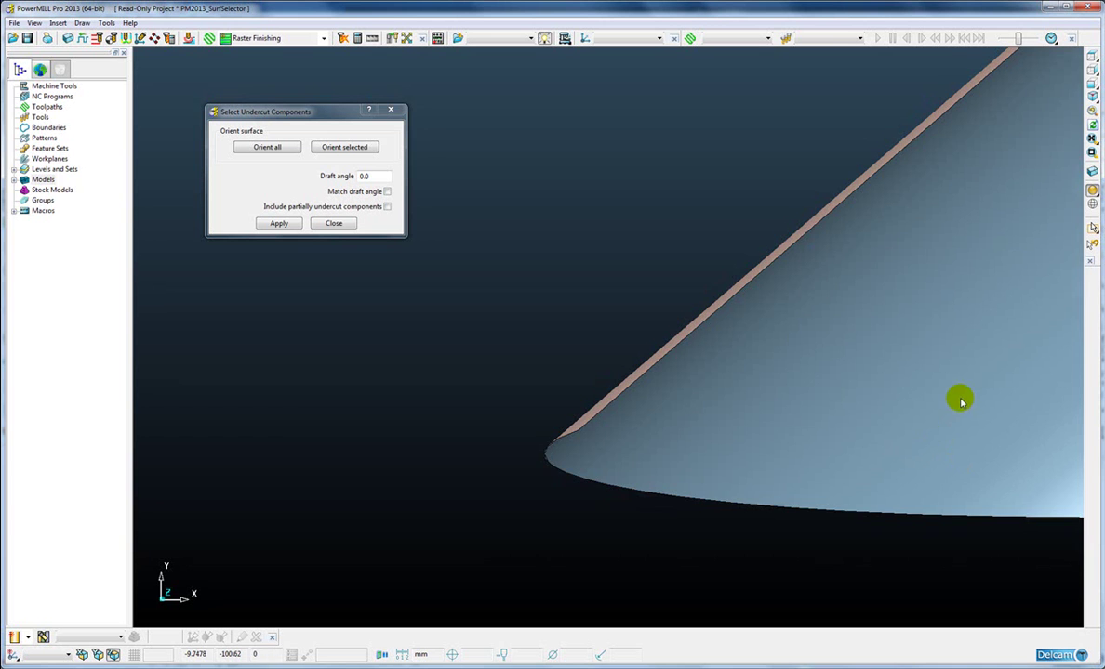
pyautogui.scroll(-1, 956, 409)
pyautogui.scroll(1, 582, 443)
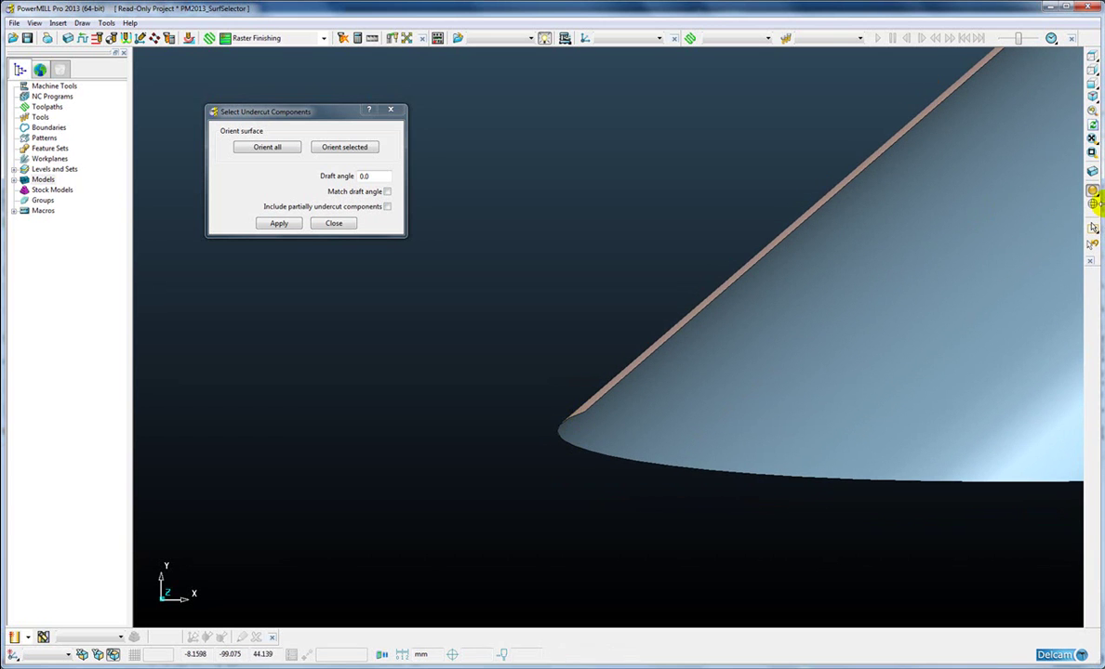
# Fit the whole bracket into an oblique view and tick Include partially undercut components
pyautogui.click(1092, 202)
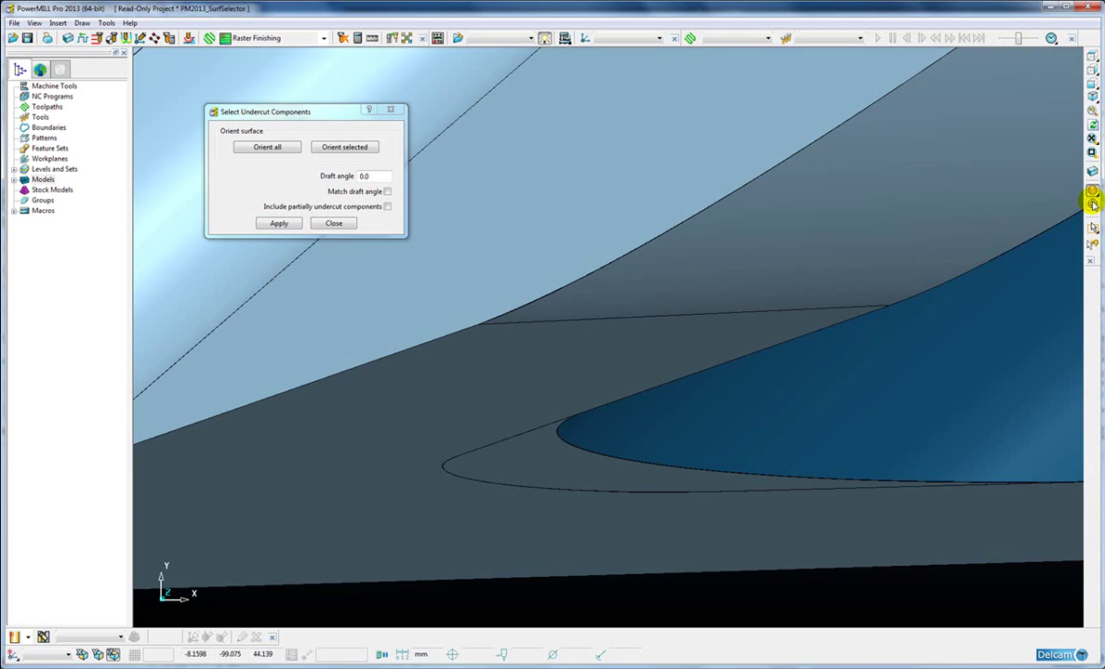
pyautogui.scroll(-3, 772, 322)
pyautogui.scroll(-3, 764, 357)
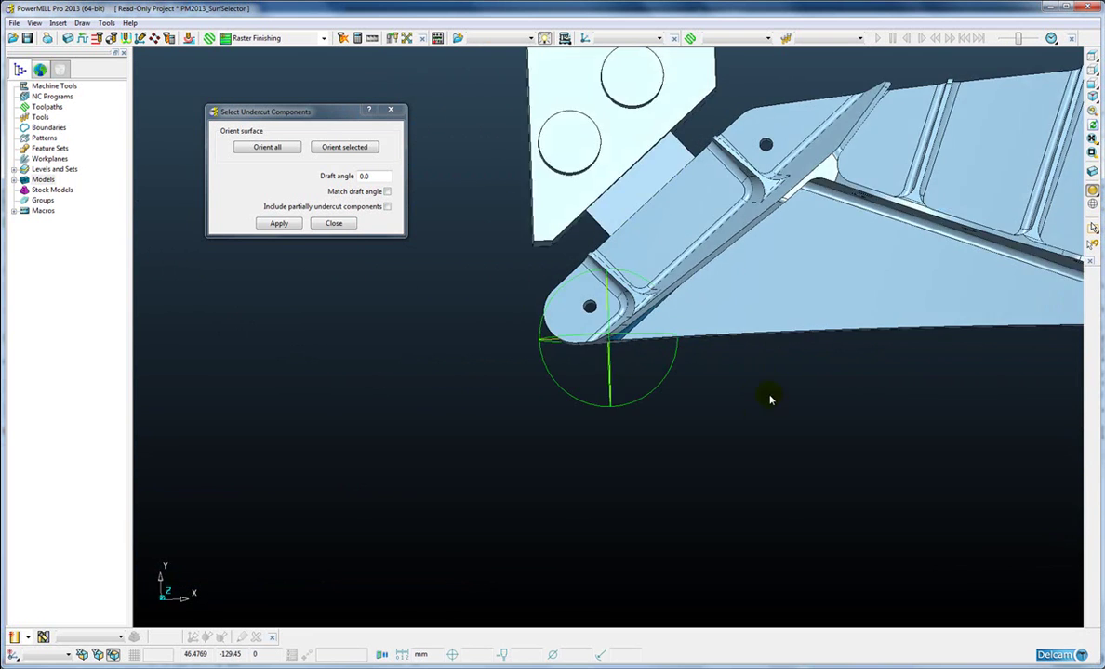
pyautogui.moveTo(772, 399)
pyautogui.mouseDown(button='middle')
pyautogui.moveTo(665, 540)
pyautogui.moveTo(597, 390)
pyautogui.moveTo(597, 438)
pyautogui.moveTo(621, 283)
pyautogui.moveTo(365, 260)
pyautogui.mouseUp(button='middle')
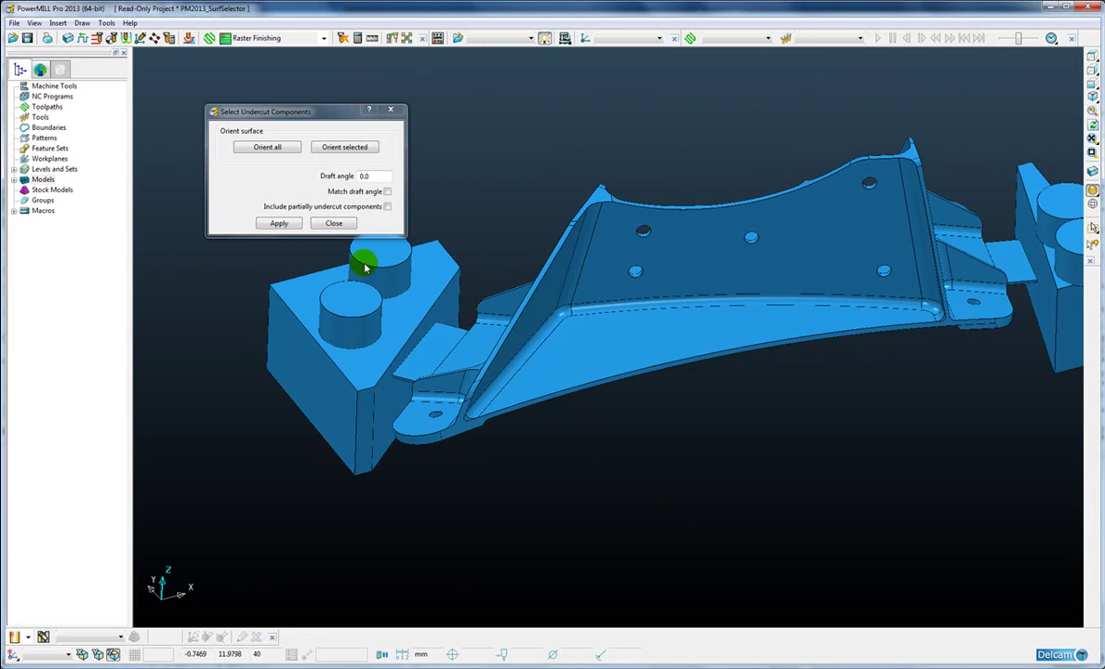
pyautogui.click(387, 207)
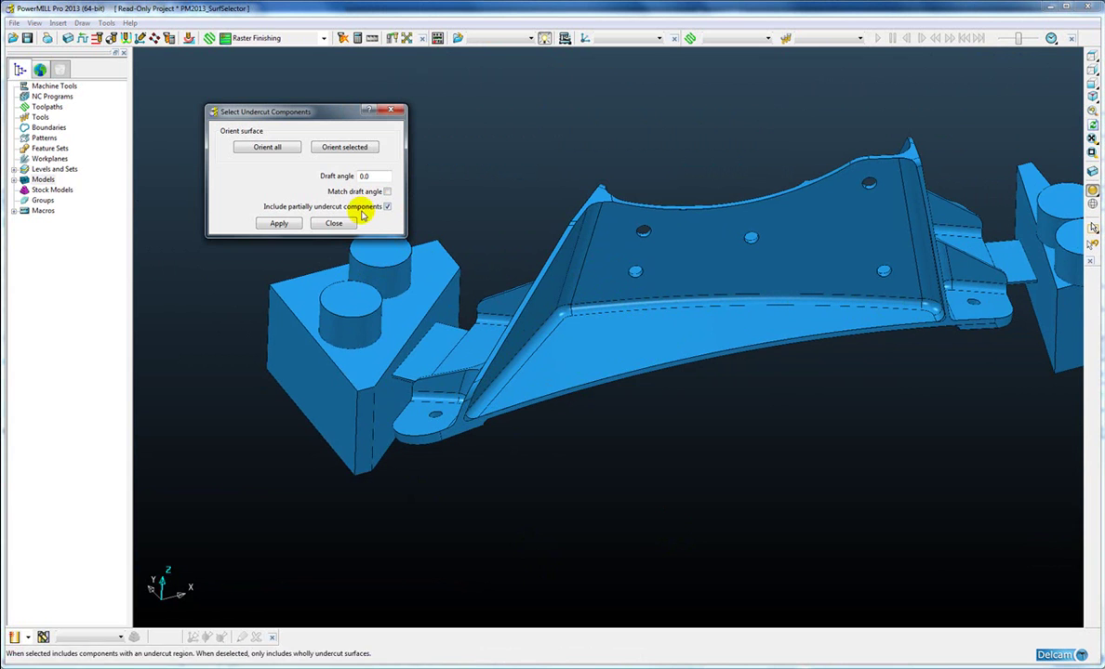
# Apply the undercut selection and inspect the selected faces zoomed in from the top
pyautogui.click(278, 223)
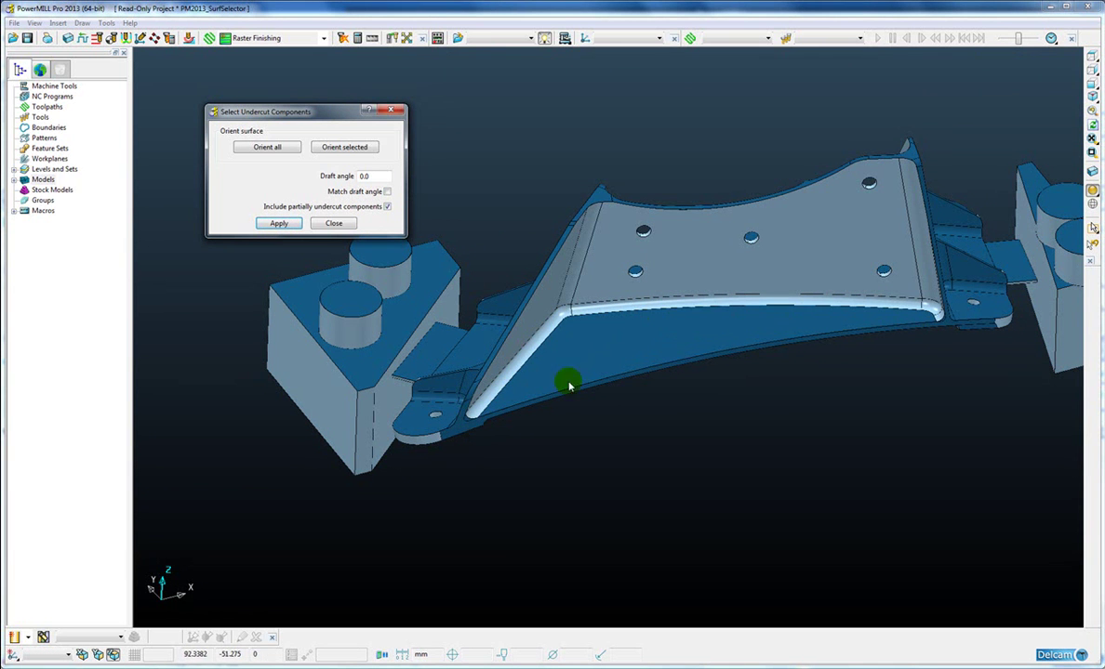
pyautogui.scroll(2, 703, 321)
pyautogui.scroll(2, 673, 360)
pyautogui.scroll(2, 688, 409)
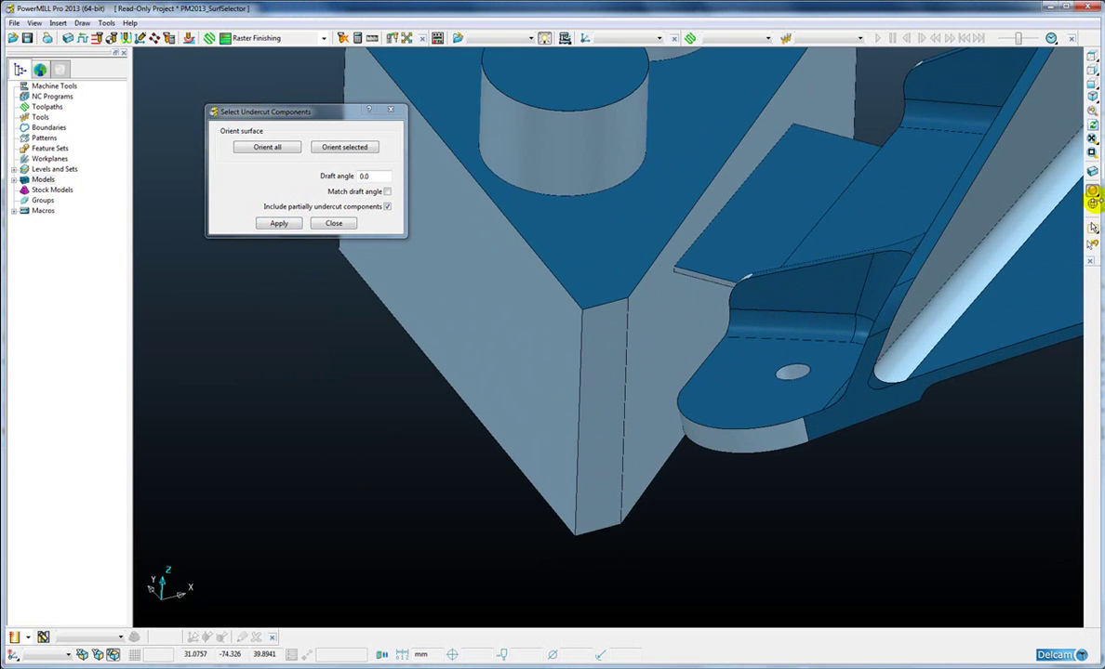
pyautogui.click(1093, 56)
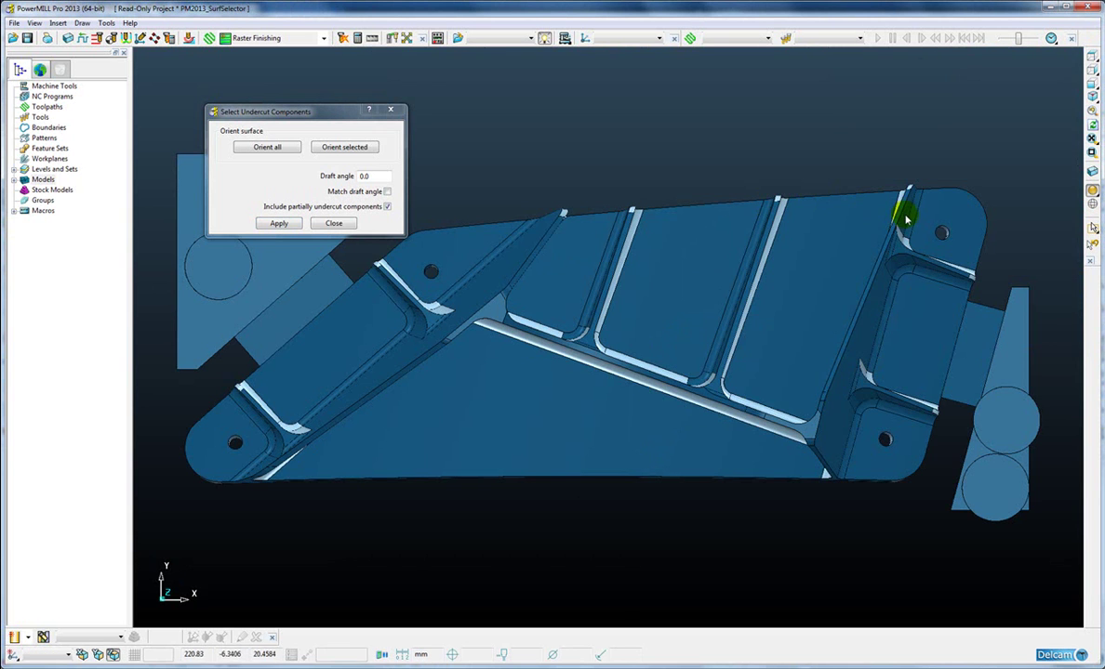
pyautogui.scroll(2, 632, 323)
pyautogui.scroll(2, 713, 320)
pyautogui.scroll(2, 772, 353)
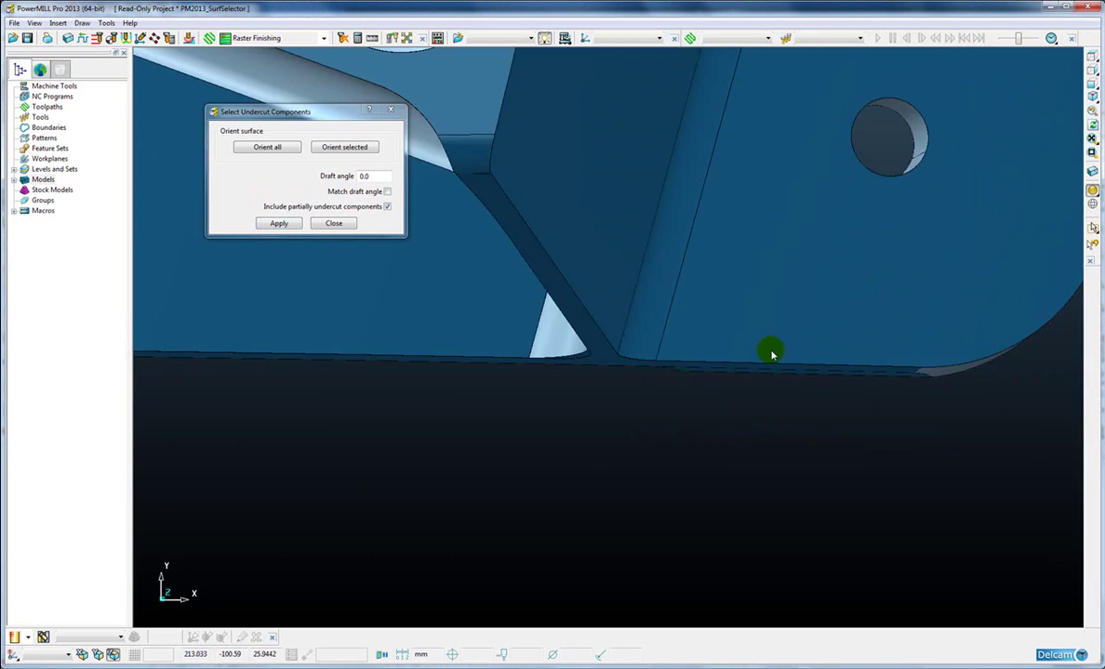
pyautogui.scroll(2, 771, 352)
pyautogui.scroll(2, 612, 375)
pyautogui.scroll(2, 644, 386)
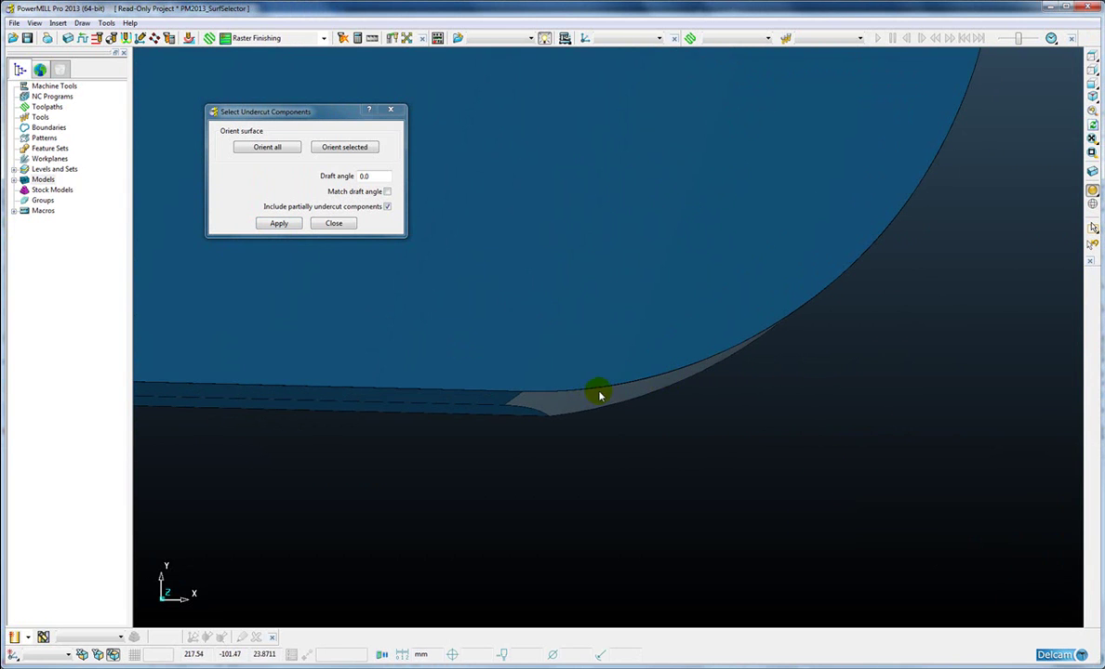
# Toggle undercut shading on and off, then return to the isometric overall view
pyautogui.click(1091, 203)
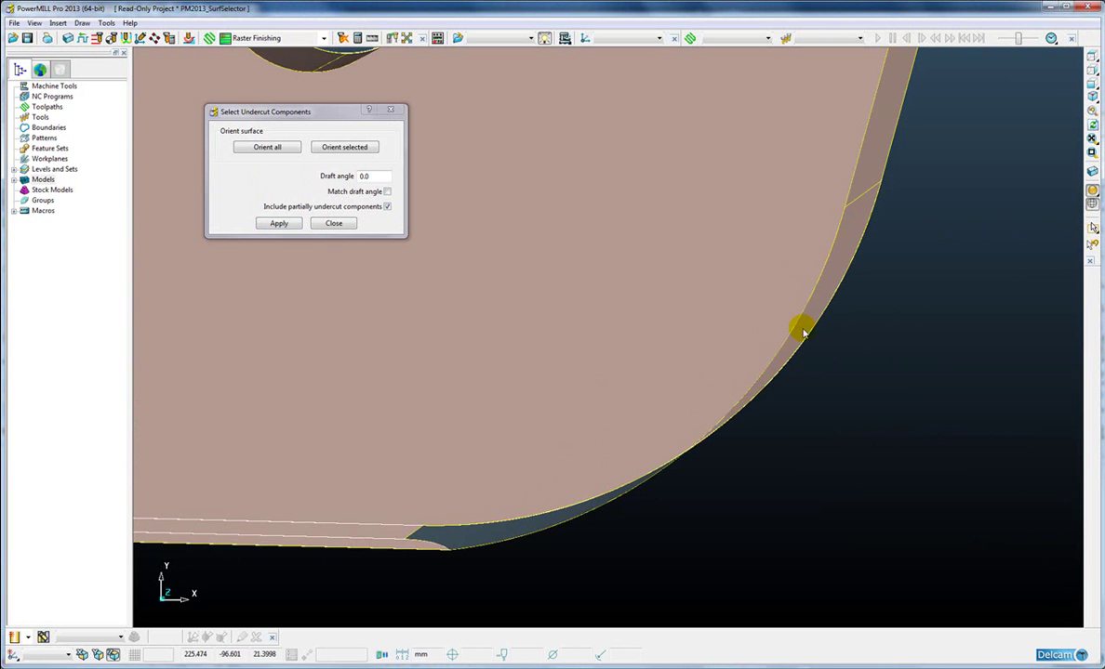
pyautogui.click(1092, 204)
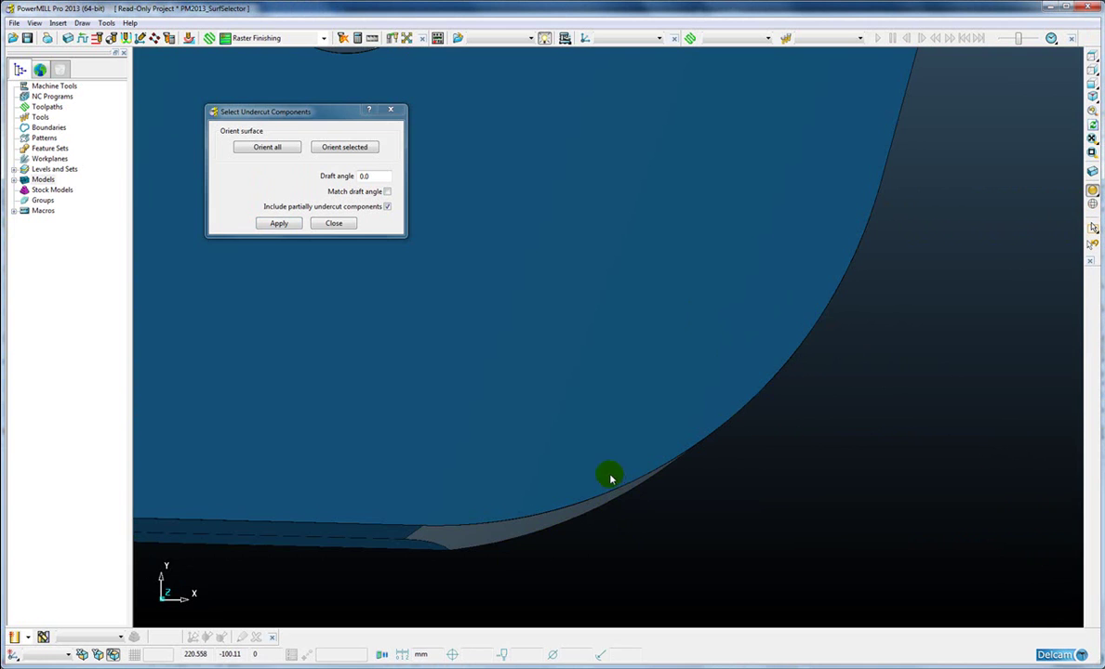
pyautogui.scroll(-3, 611, 479)
pyautogui.scroll(-2, 592, 540)
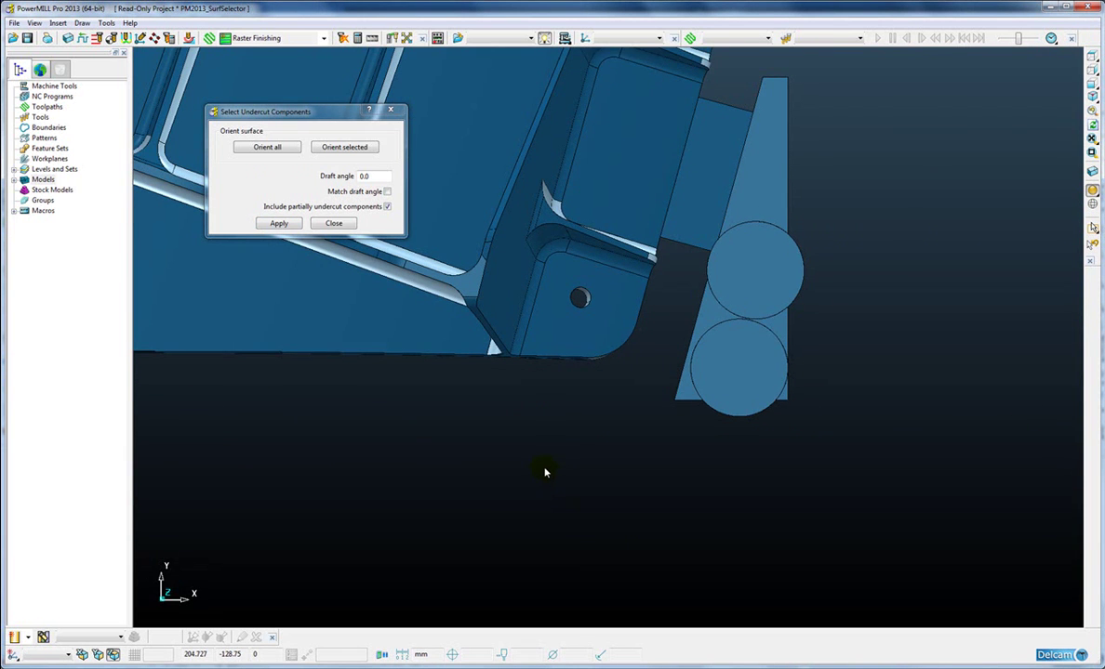
pyautogui.hotkey('ctrl', '1')
pyautogui.scroll(1, 549, 451)
pyautogui.scroll(2, 557, 409)
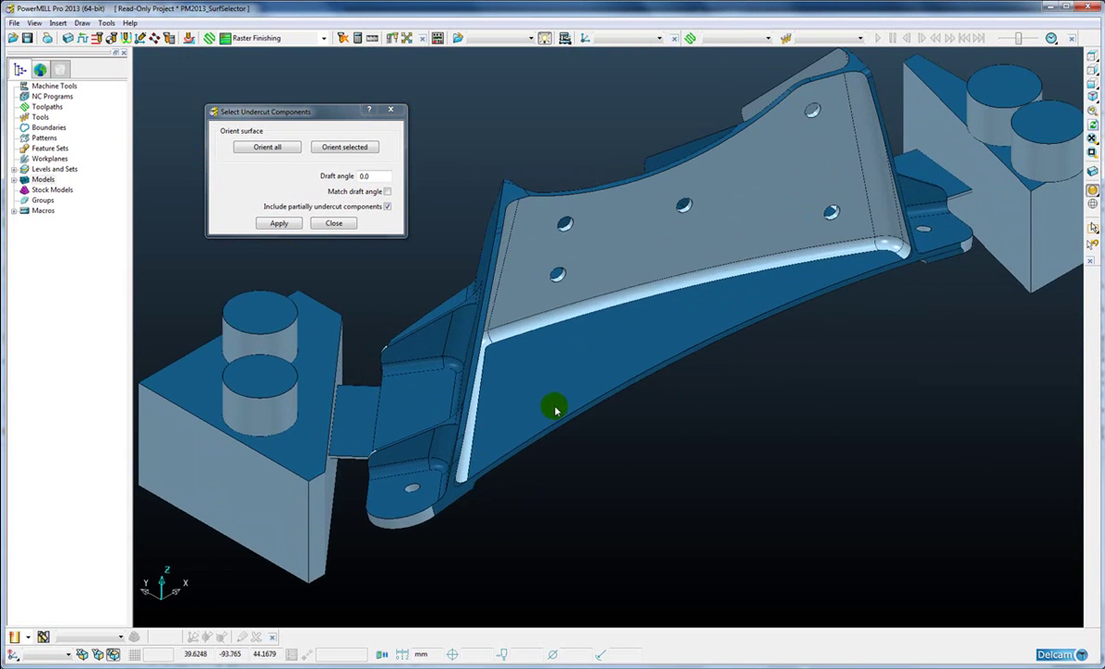
pyautogui.scroll(1, 572, 417)
# Enable Match draft angle, exclude partially undercut components, reapply at 0.0 draft and orbit to check
pyautogui.scroll(-1, 588, 400)
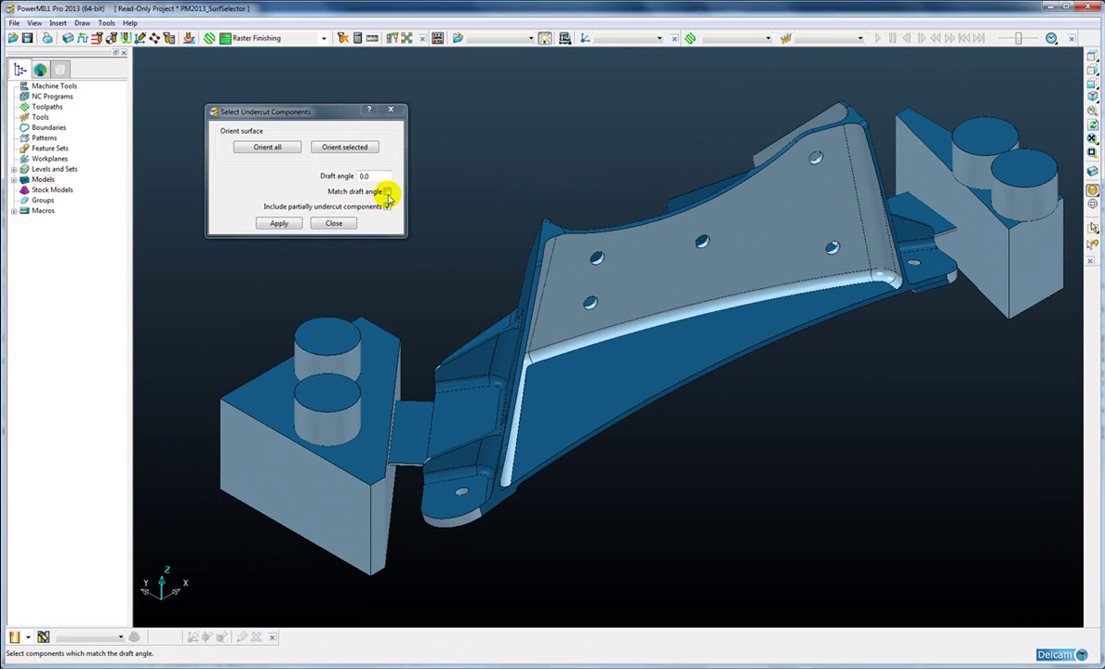
pyautogui.click(387, 192)
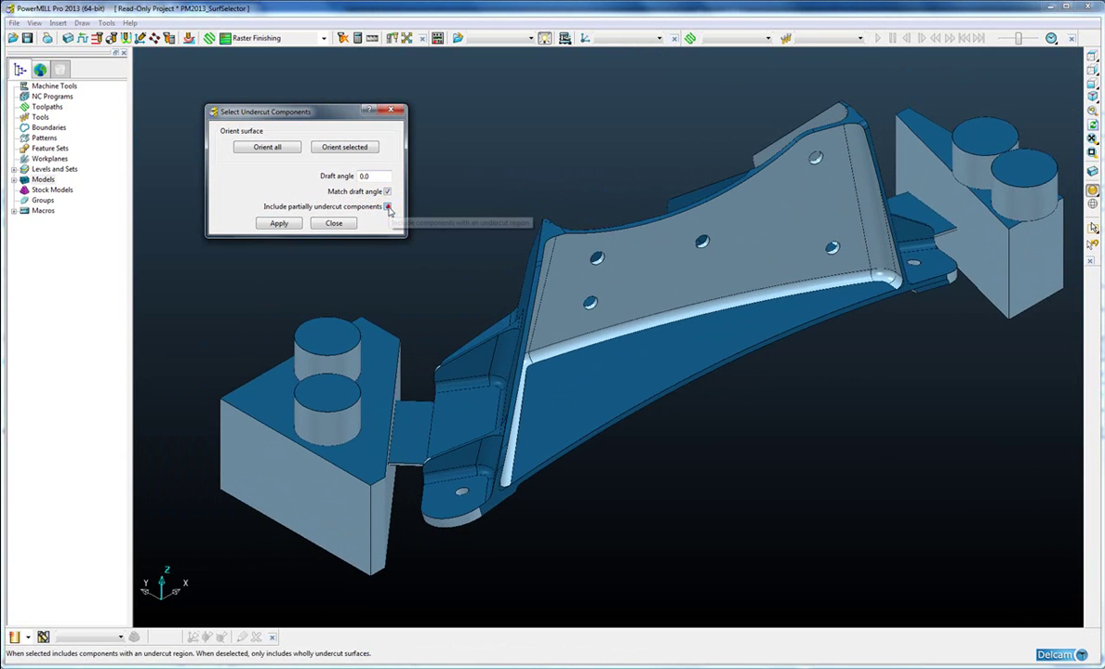
pyautogui.click(389, 208)
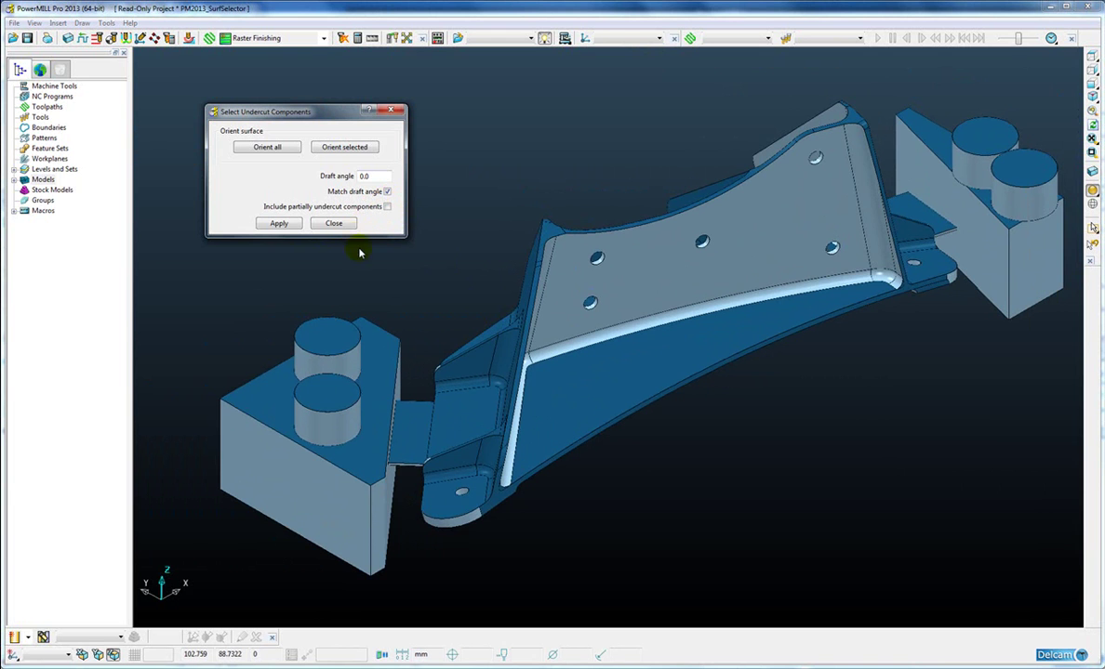
pyautogui.click(492, 269)
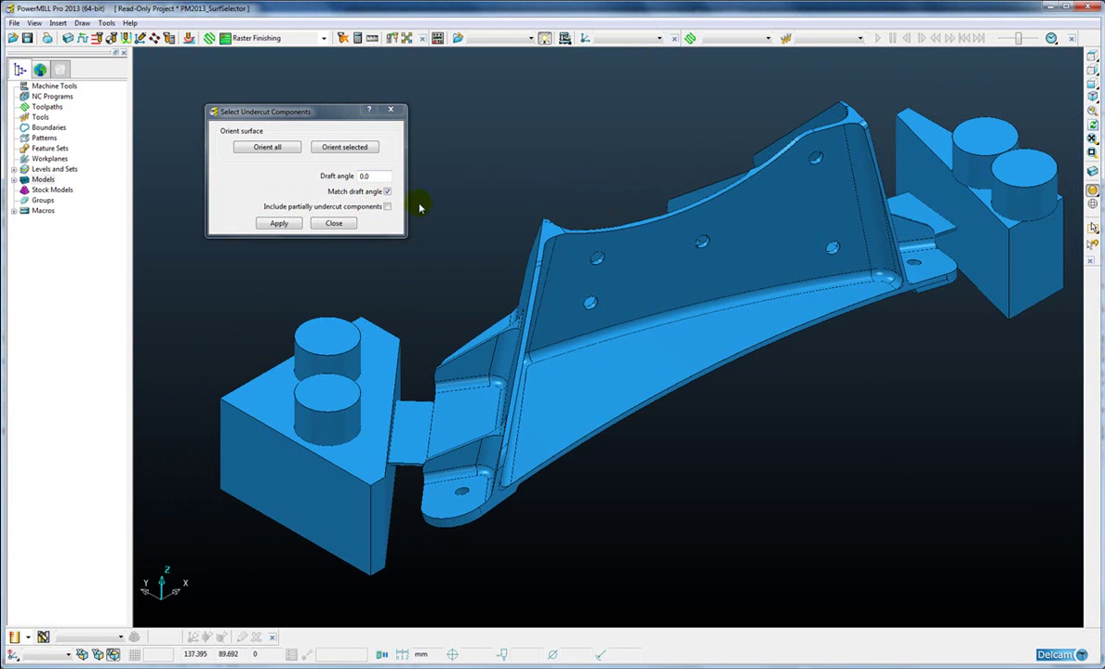
pyautogui.click(278, 224)
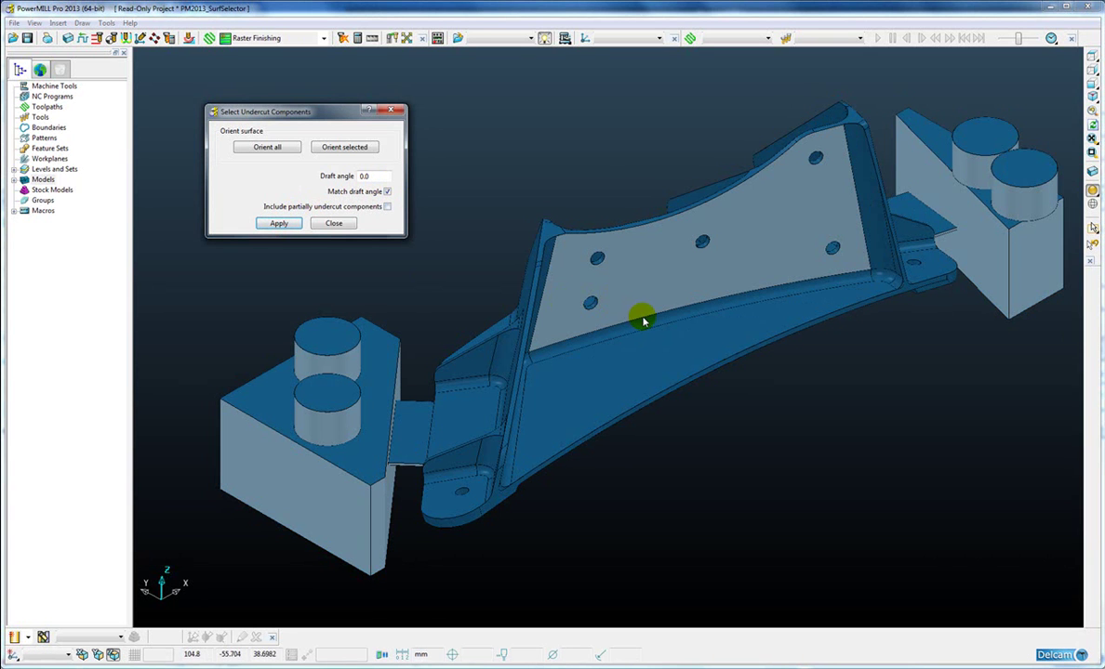
pyautogui.moveTo(703, 338)
pyautogui.mouseDown(button='middle')
pyautogui.moveTo(709, 561)
pyautogui.moveTo(706, 315)
pyautogui.mouseUp(button='middle')
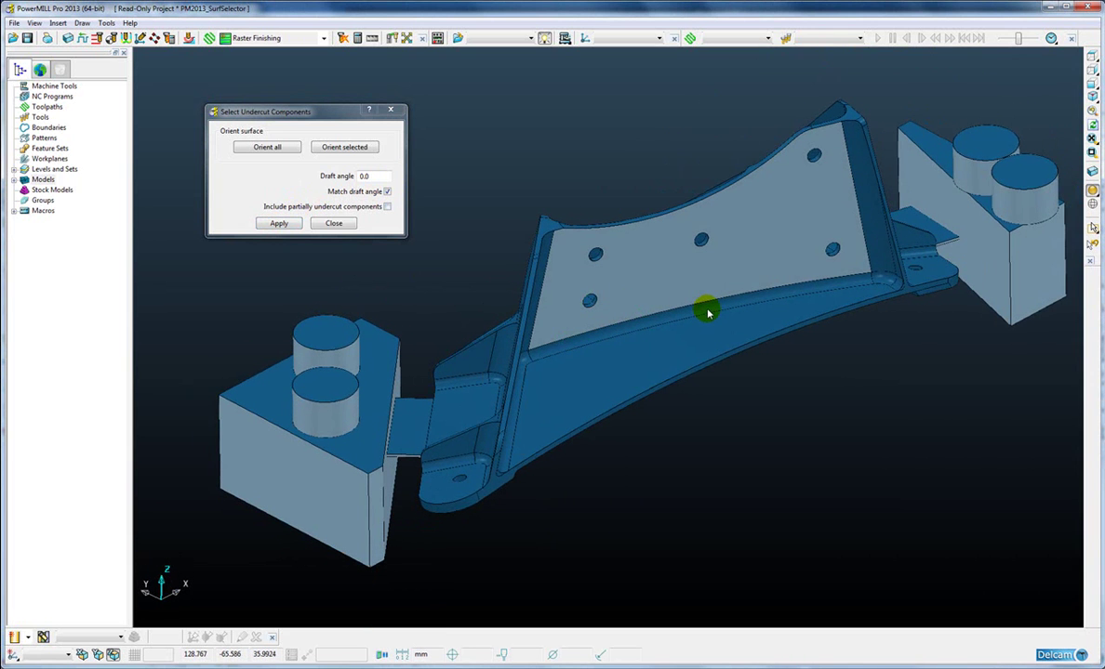
# Blank unselected surfaces and inspect the vertical faces in top and isometric views with undercut shading
pyautogui.hotkey('ctrl', 'k')
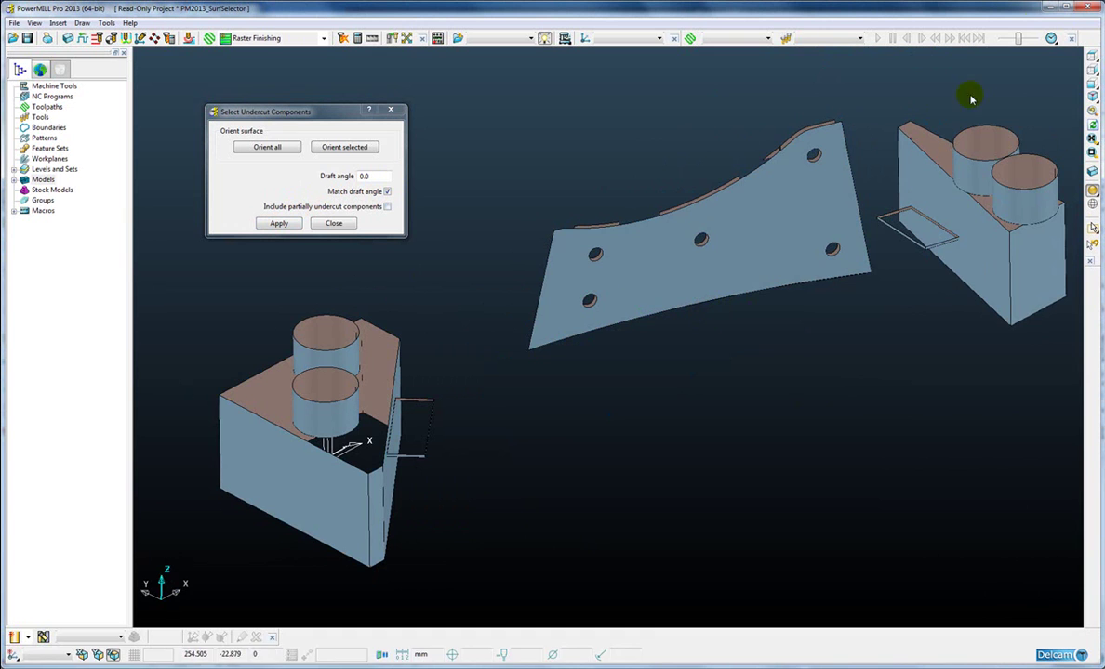
pyautogui.click(1092, 56)
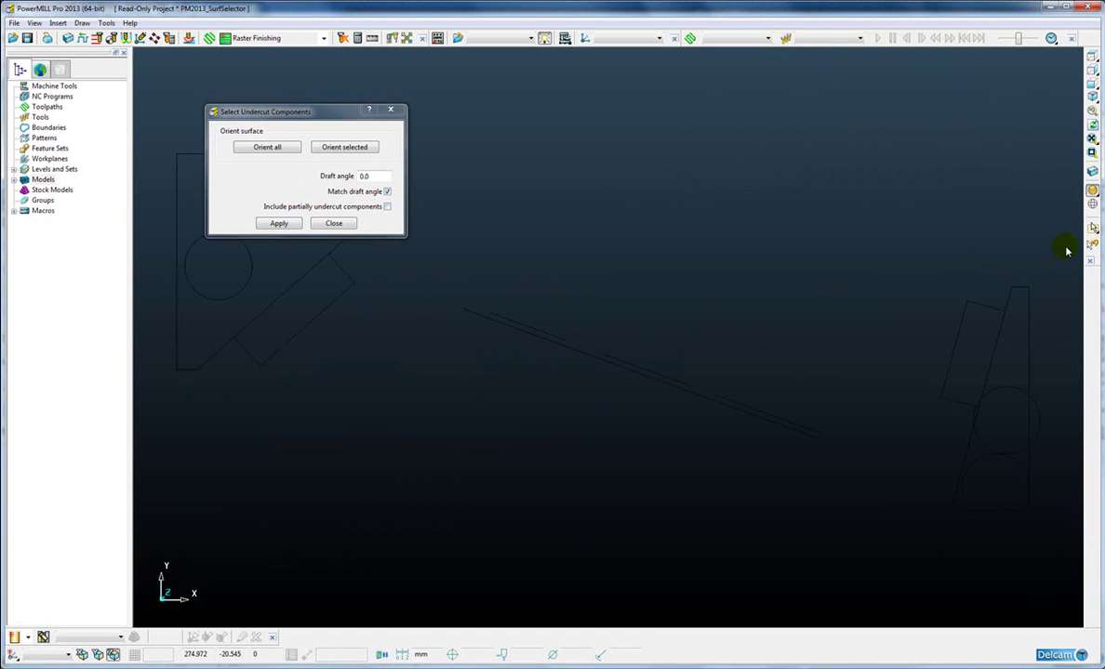
pyautogui.moveTo(907, 257)
pyautogui.keyDown('shift'); pyautogui.mouseDown(button='middle')
pyautogui.moveTo(633, 321)
pyautogui.moveTo(646, 364)
pyautogui.moveTo(670, 333)
pyautogui.moveTo(670, 360)
pyautogui.moveTo(681, 257)
pyautogui.moveTo(604, 370)
pyautogui.moveTo(676, 382)
pyautogui.mouseUp(button='middle'); pyautogui.keyUp('shift')
pyautogui.scroll(3, 646, 353)
pyautogui.hotkey('ctrl', '1')
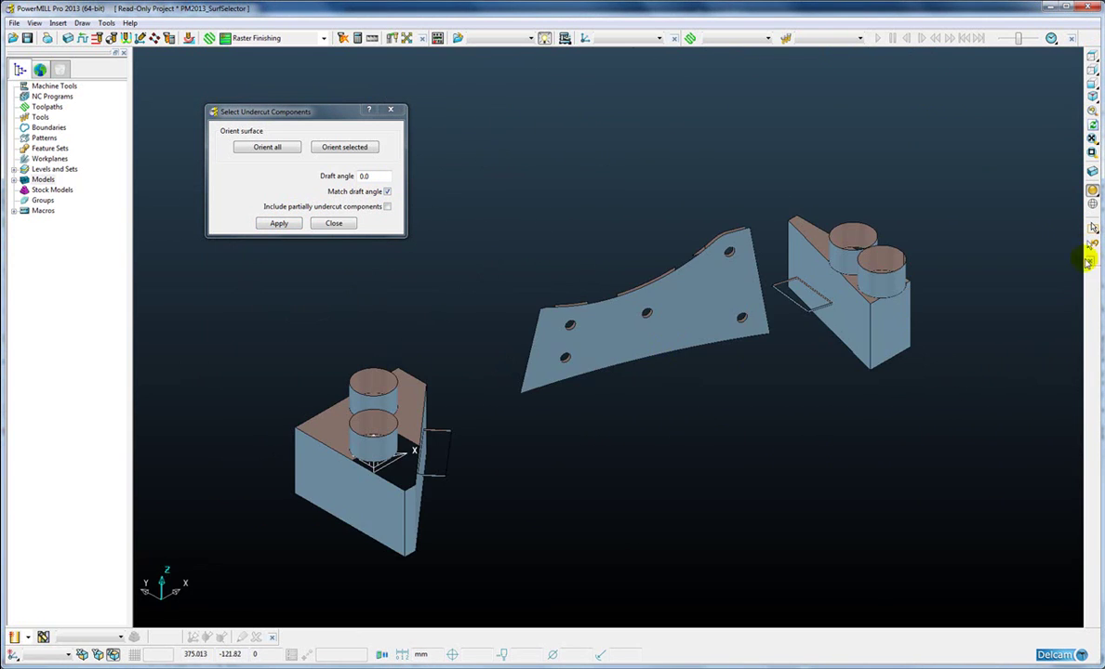
pyautogui.click(966, 348)
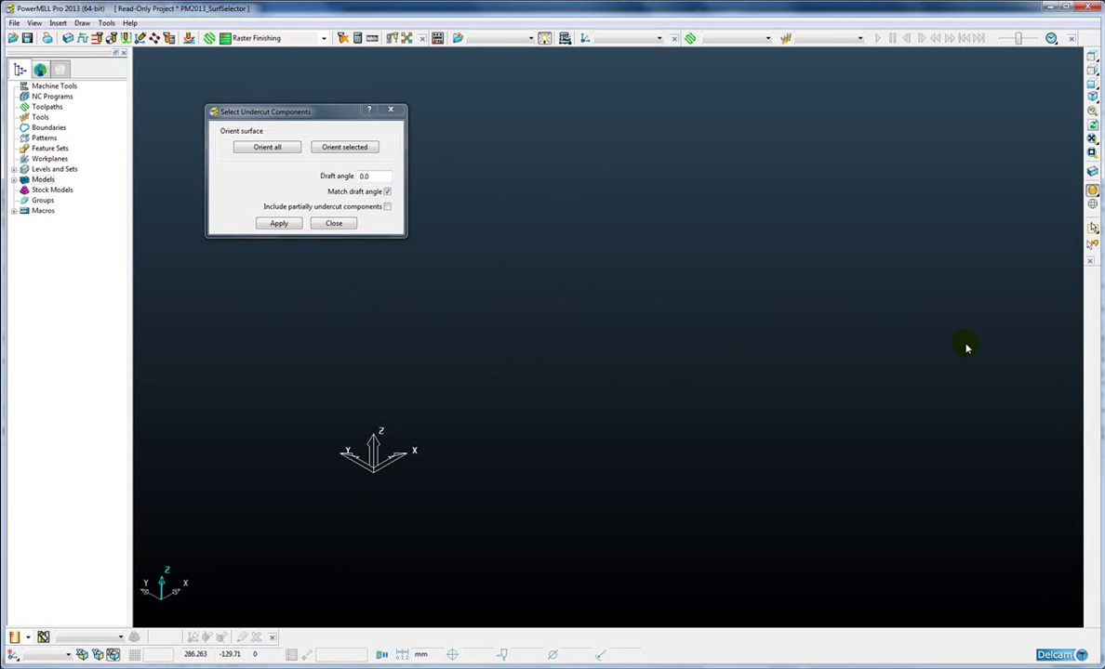
# Unblank all surfaces, then apply a 90.0 draft angle to select the bracket's flat faces
pyautogui.click(604, 187)
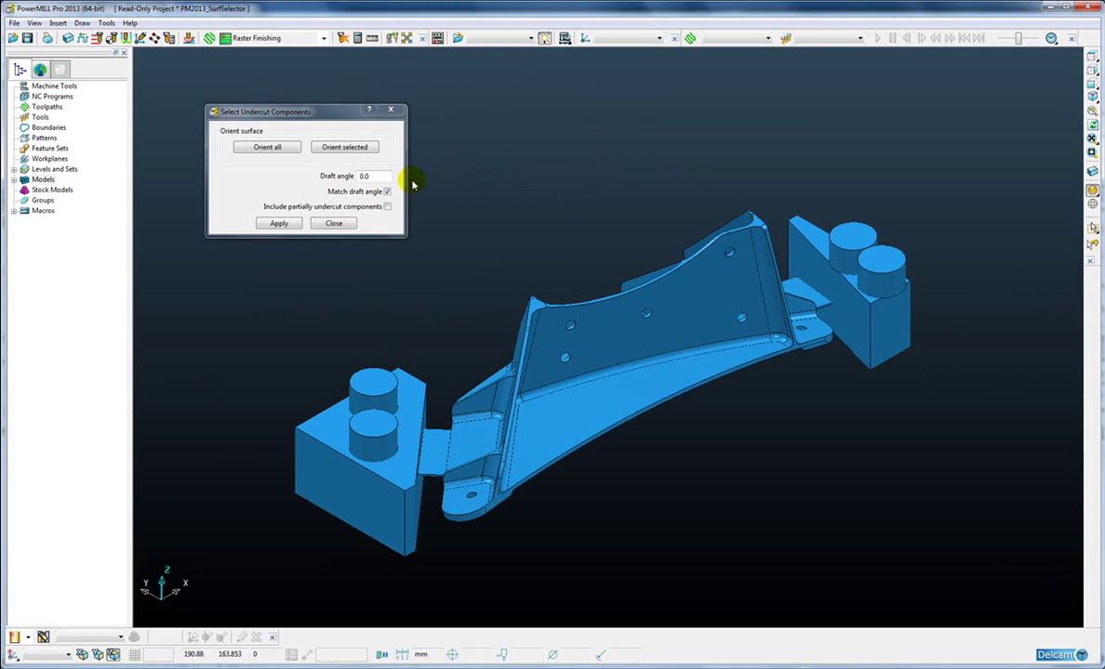
pyautogui.doubleClick(364, 176)
pyautogui.write('90')
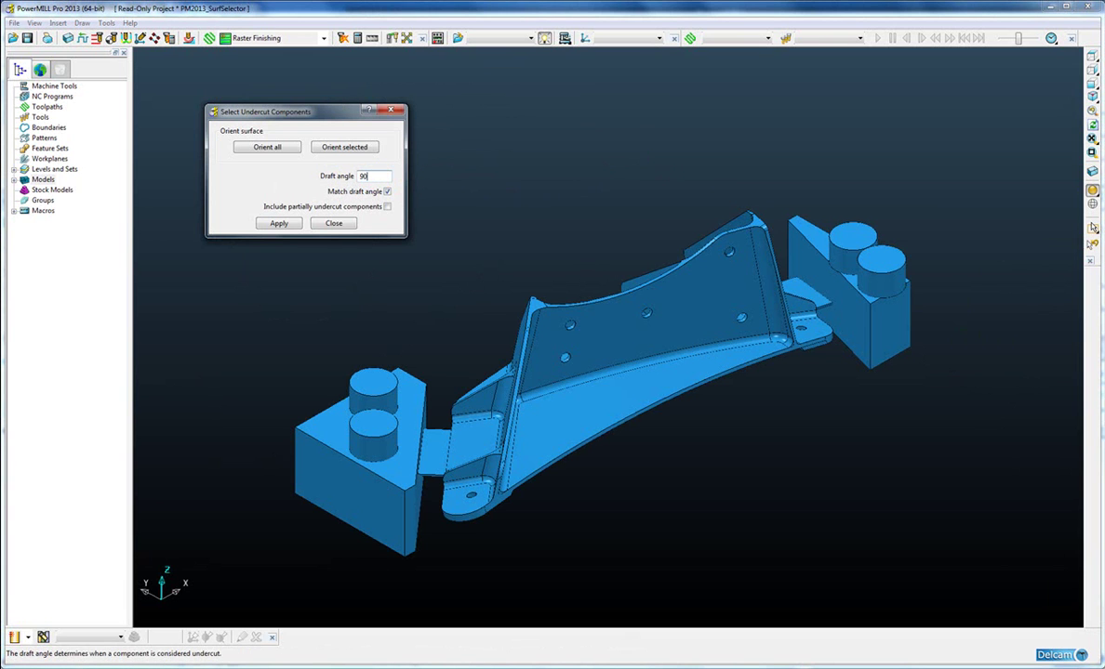
pyautogui.click(409, 233)
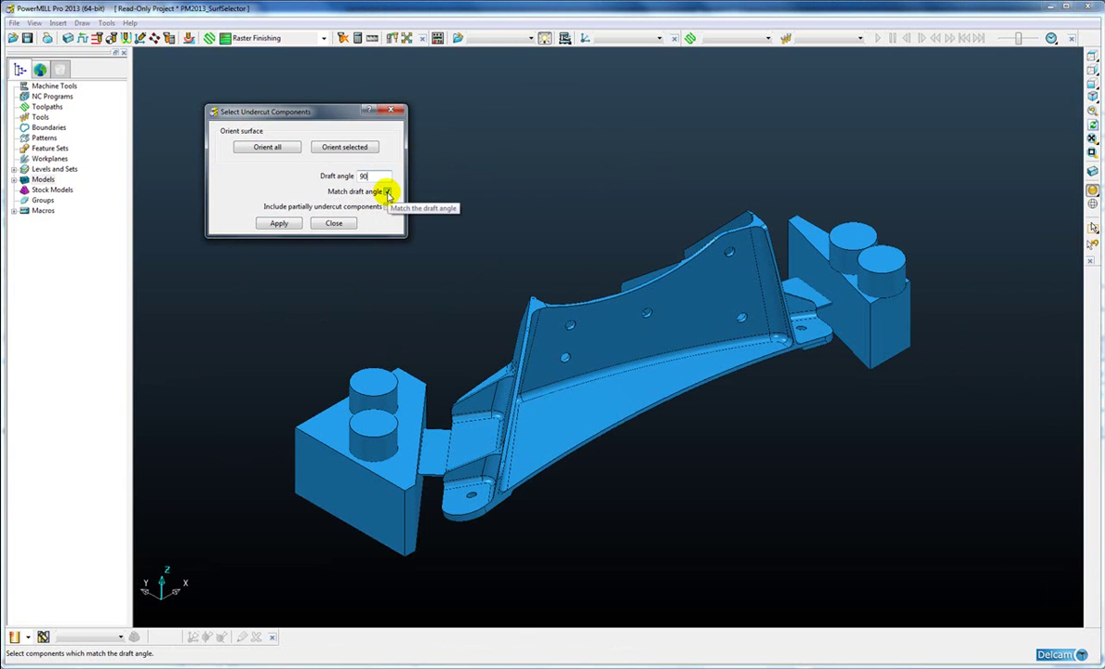
pyautogui.click(279, 223)
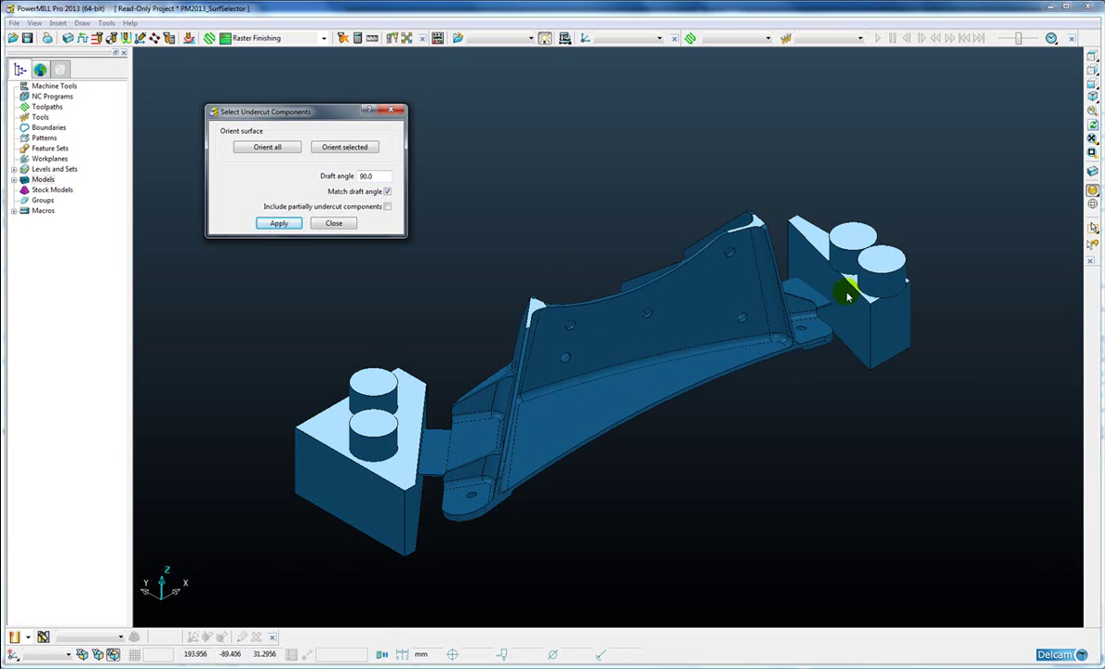
pyautogui.scroll(2, 665, 376)
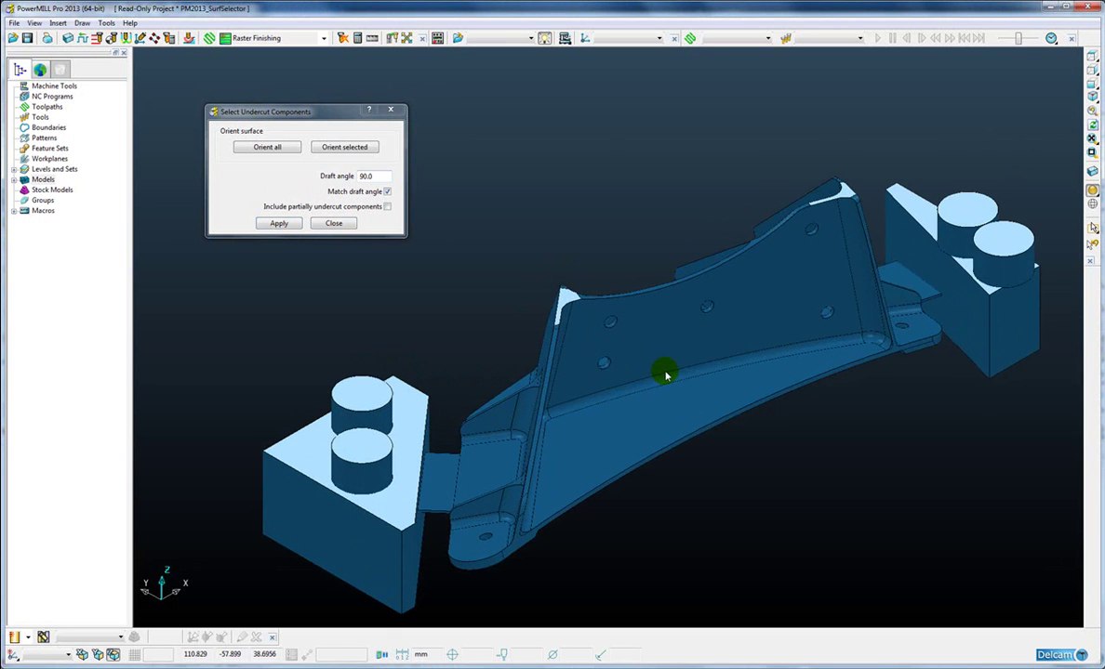
# Blank everything except the flat faces and check them edge-on from the X side view
pyautogui.click(666, 376)
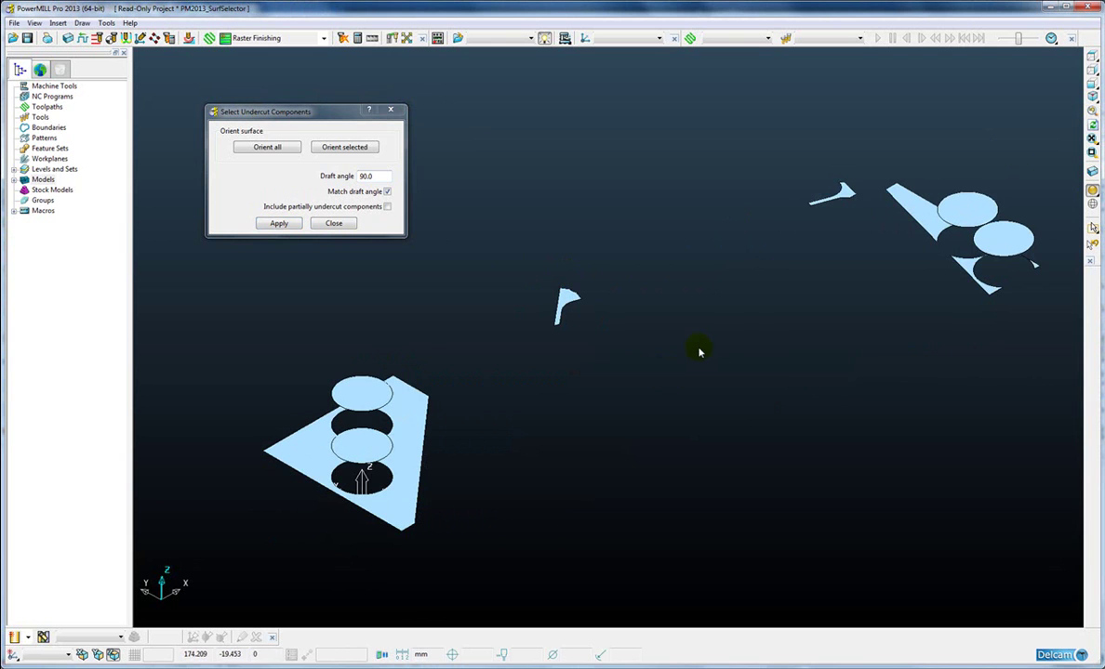
pyautogui.click(1090, 69)
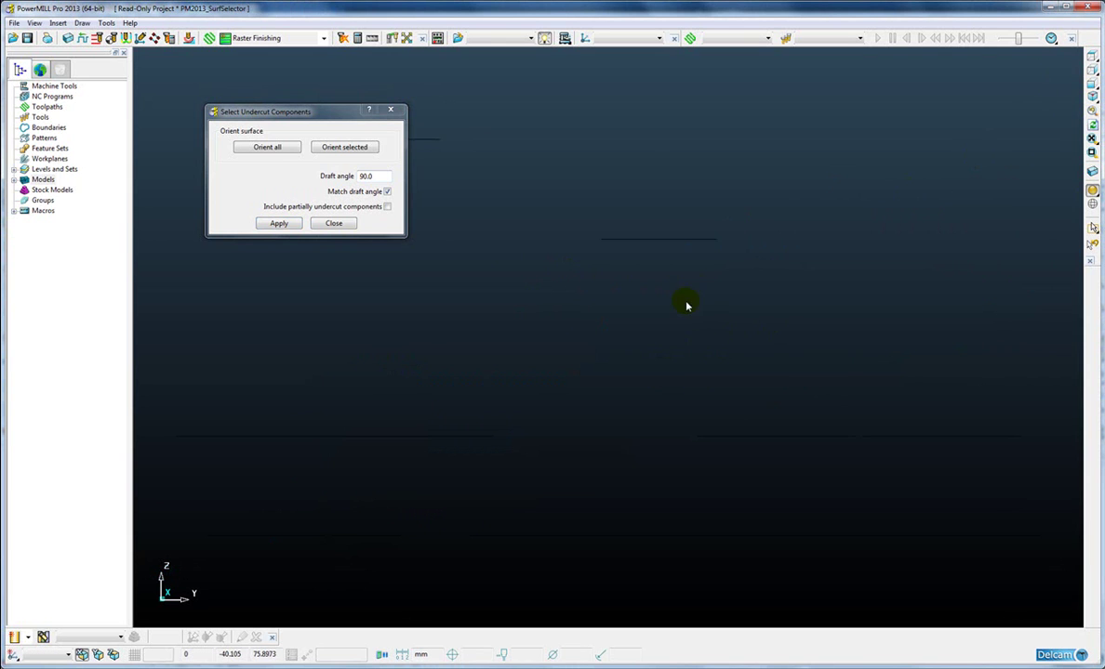
pyautogui.moveTo(686, 305); pyautogui.dragTo(872, 311, button='middle')
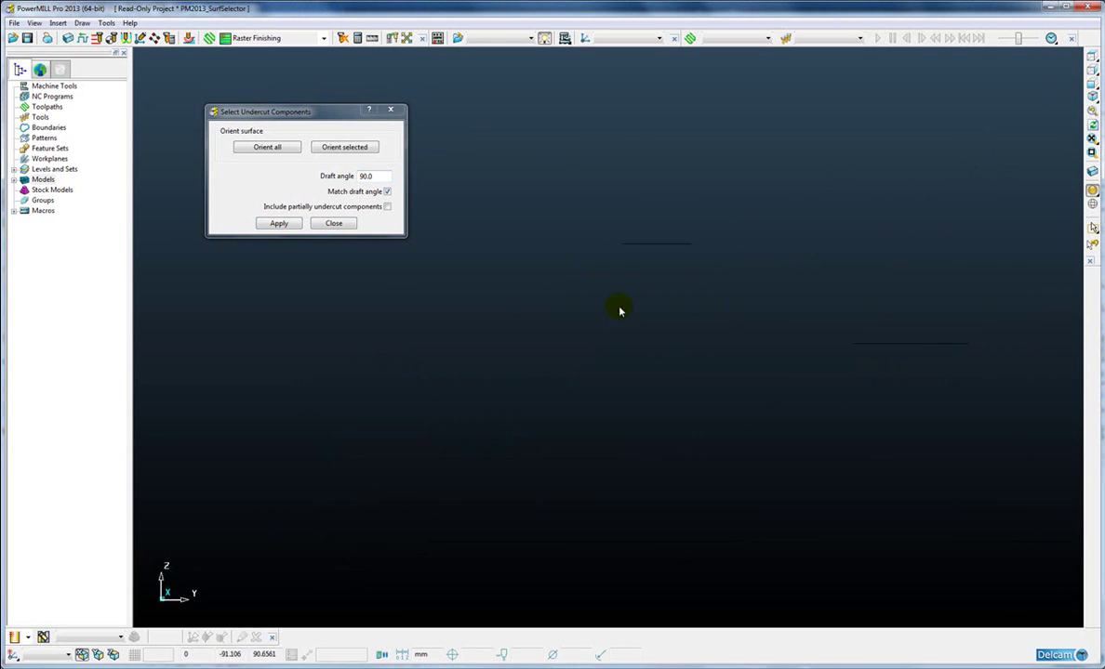
pyautogui.moveTo(620, 309)
pyautogui.mouseDown(button='middle')
pyautogui.moveTo(684, 330)
pyautogui.moveTo(715, 316)
pyautogui.moveTo(715, 288)
pyautogui.moveTo(738, 333)
pyautogui.mouseUp(button='middle')
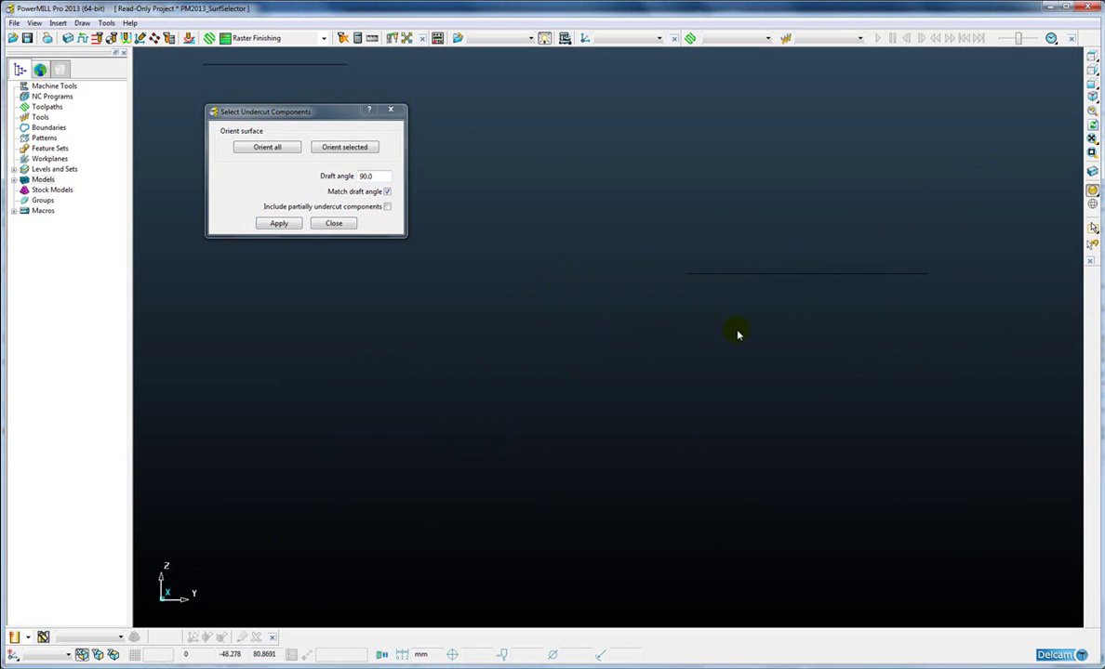